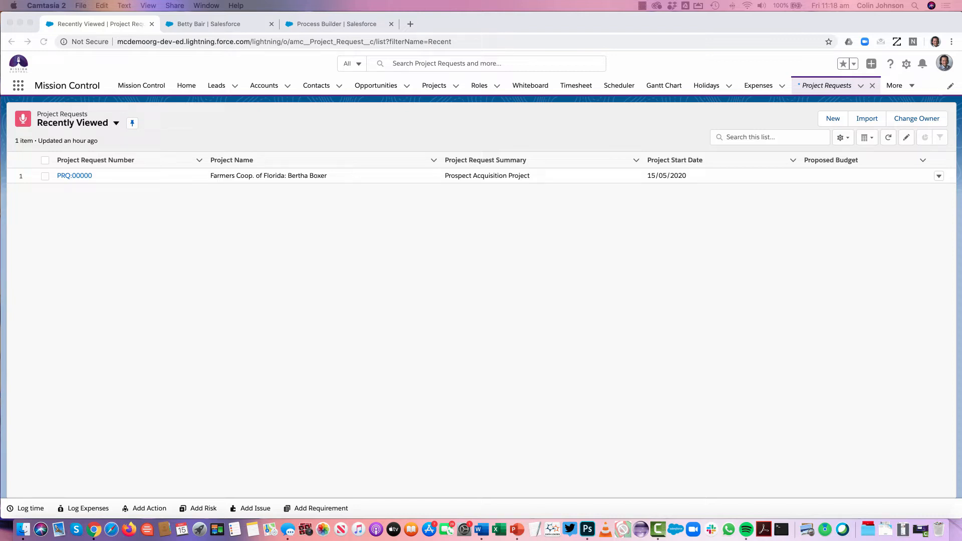
# Open a blank new project request, review its fields and Project Template choices, and close the form without saving
pyautogui.click(326, 121)
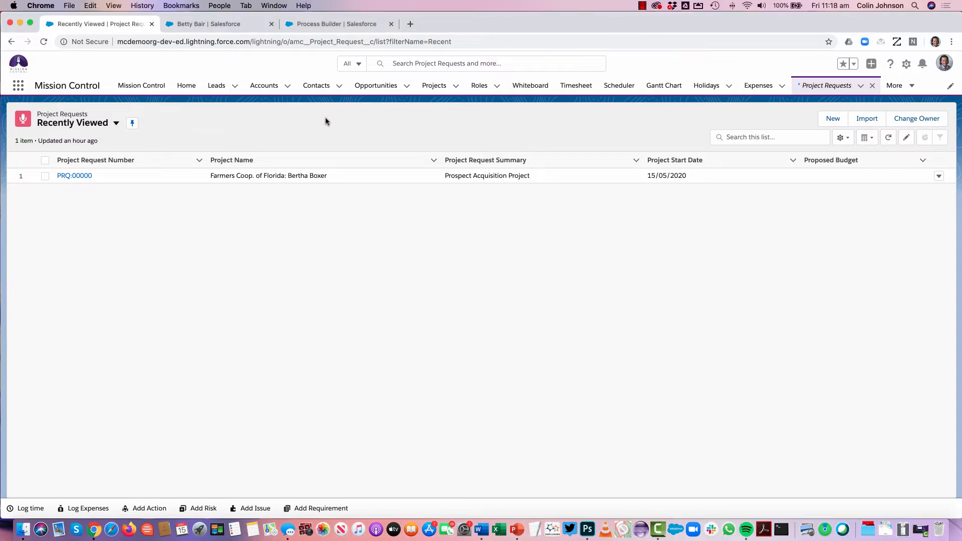
pyautogui.click(832, 119)
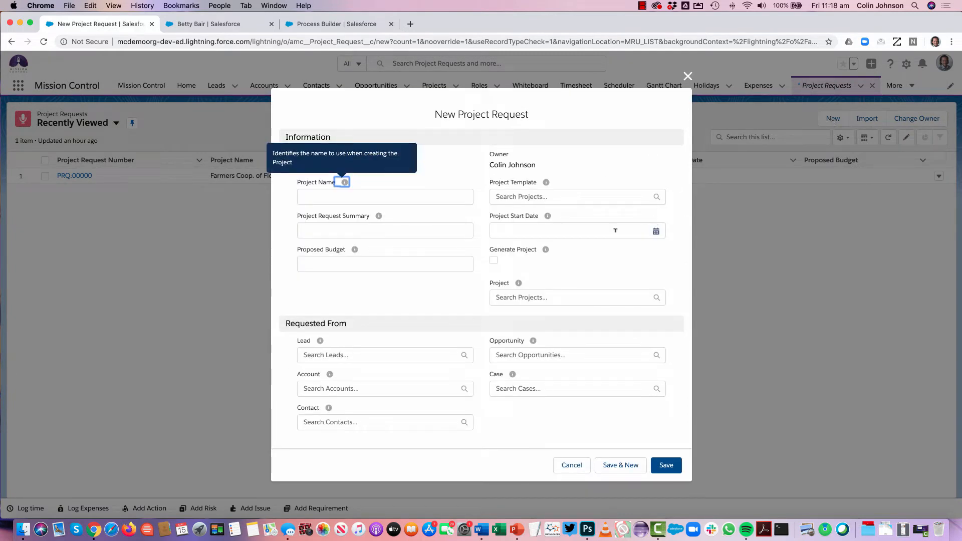
pyautogui.click(381, 298)
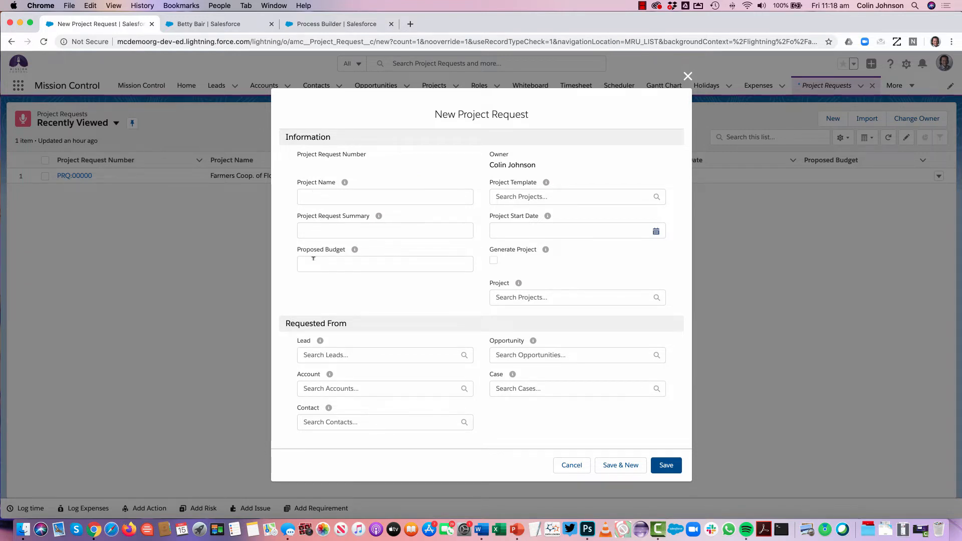
pyautogui.click(513, 194)
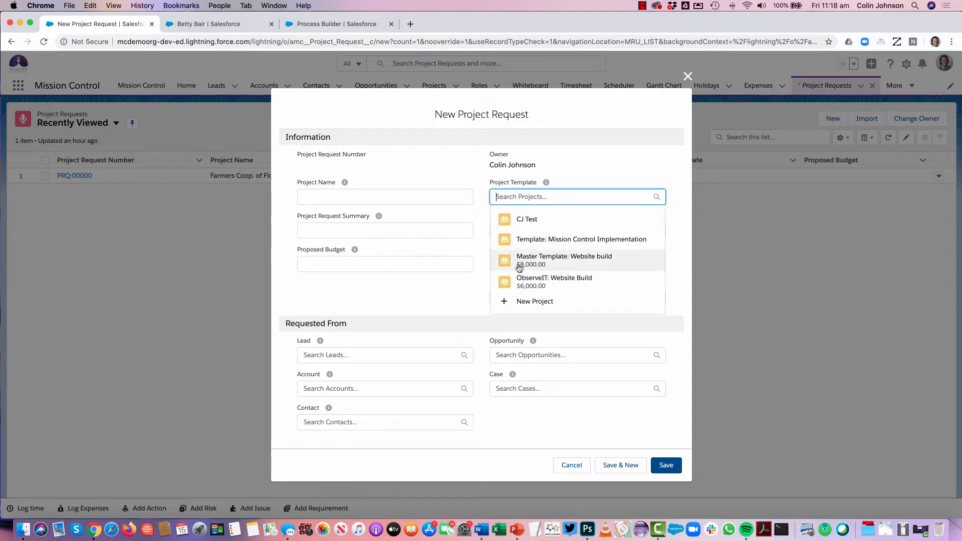
pyautogui.click(467, 169)
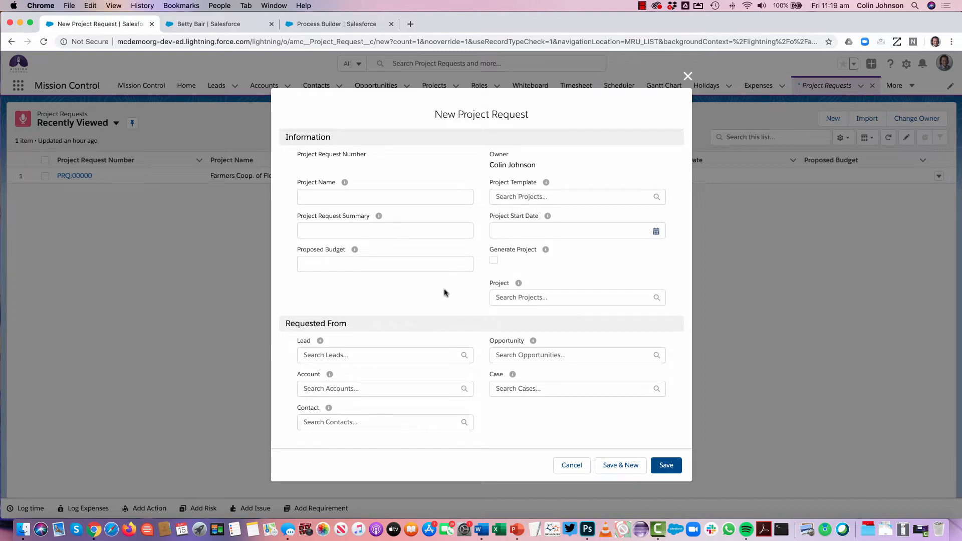
pyautogui.click(687, 75)
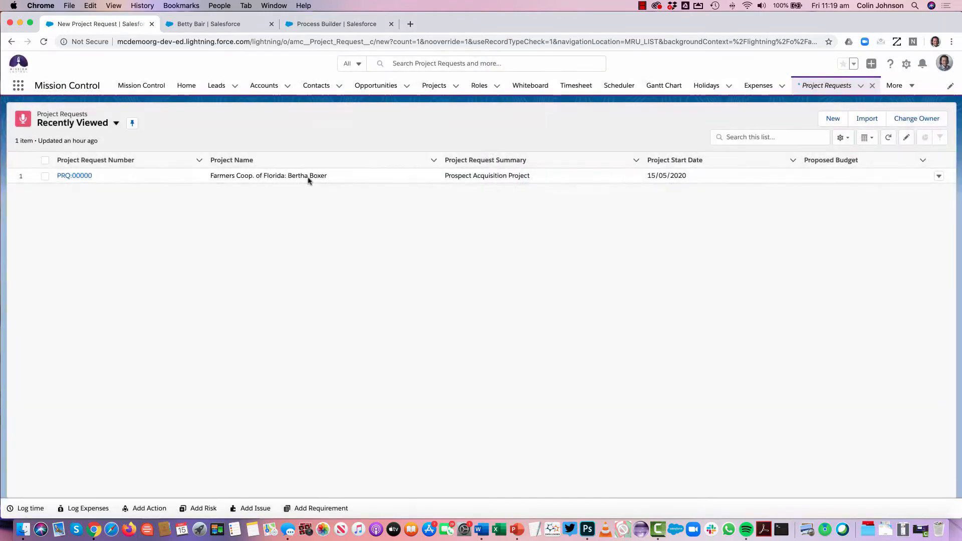
# On the open lead record, check the creation option for related Project Requests and locate the Generate Project field in the details
pyautogui.click(199, 24)
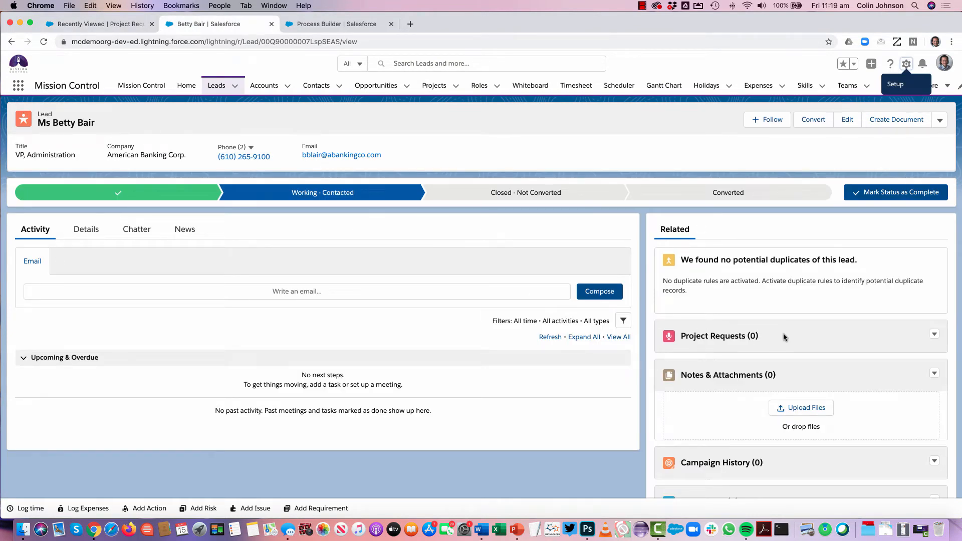
pyautogui.click(934, 335)
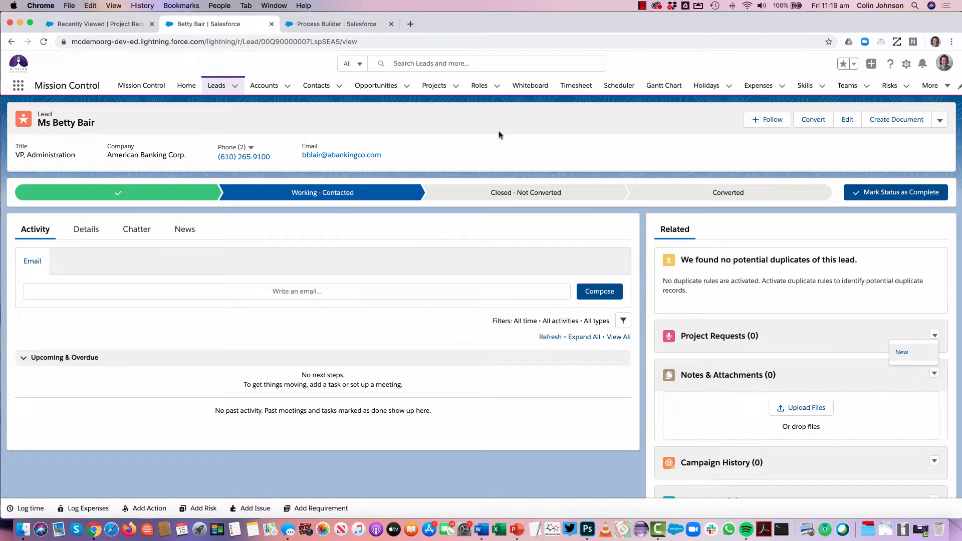
pyautogui.click(477, 125)
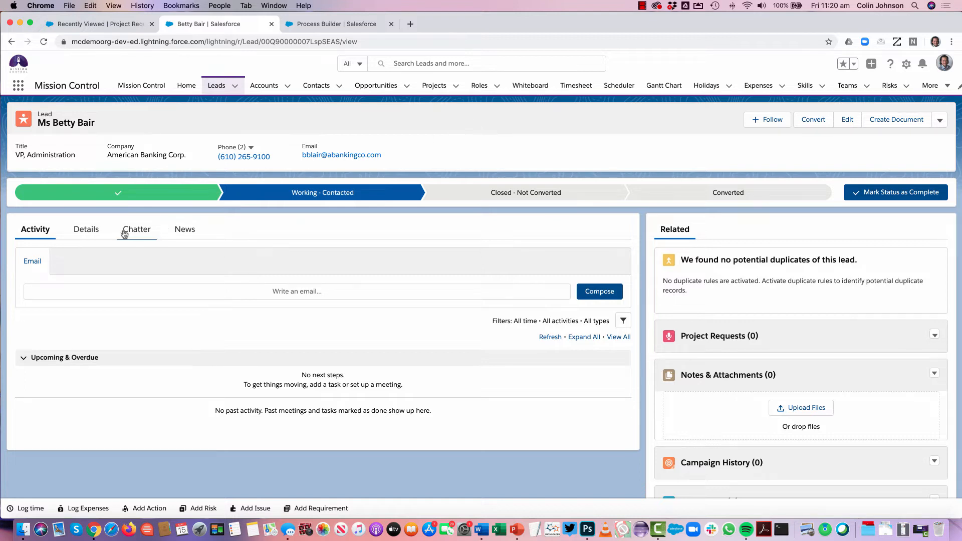
pyautogui.click(86, 232)
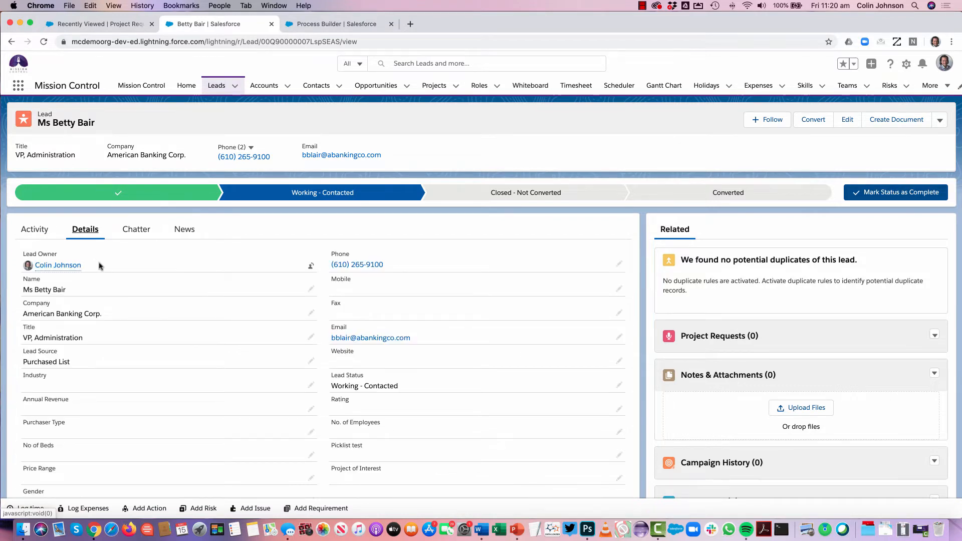
pyautogui.scroll(-4, 135, 347)
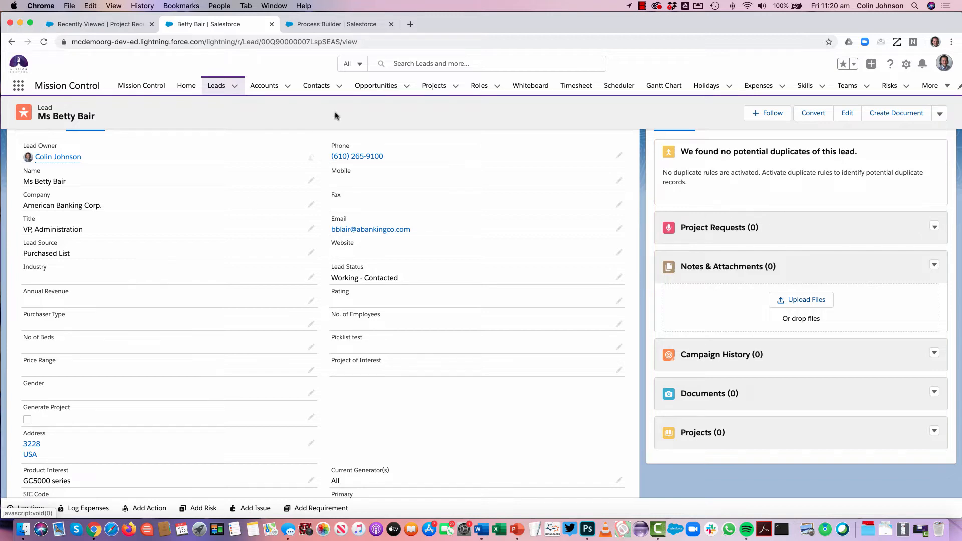
# Open version 1 of the Lead: Create Project Request process and examine its Gen Project? criteria and Create PRQ action
pyautogui.click(336, 25)
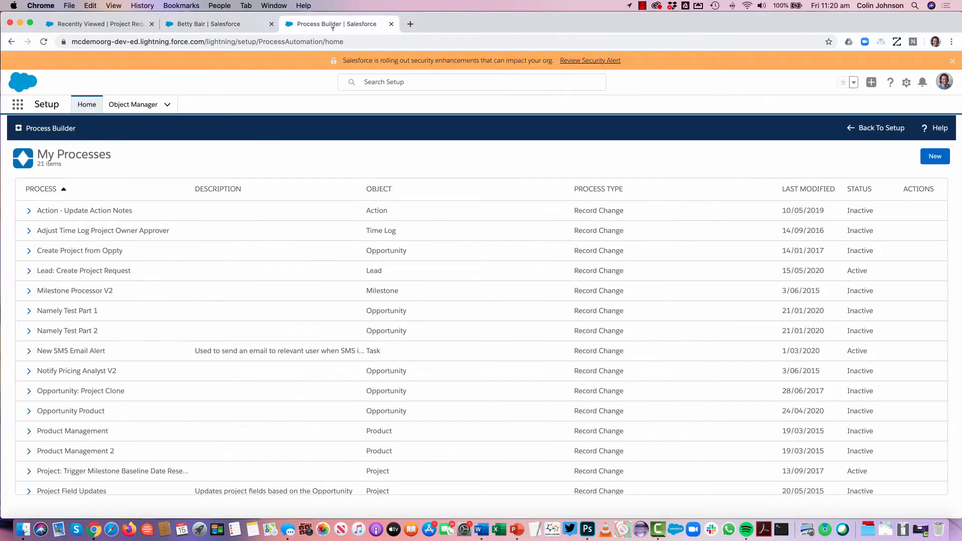
pyautogui.click(36, 271)
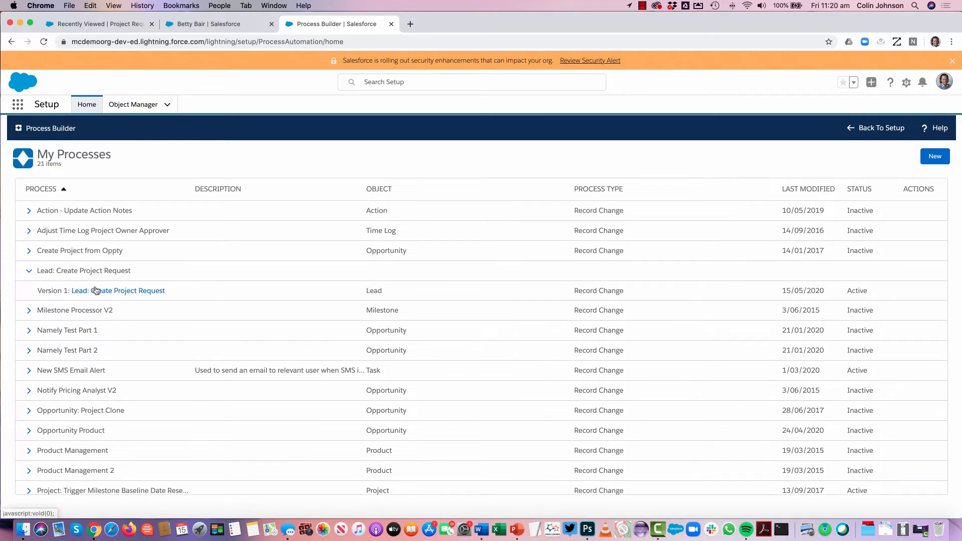
pyautogui.click(115, 289)
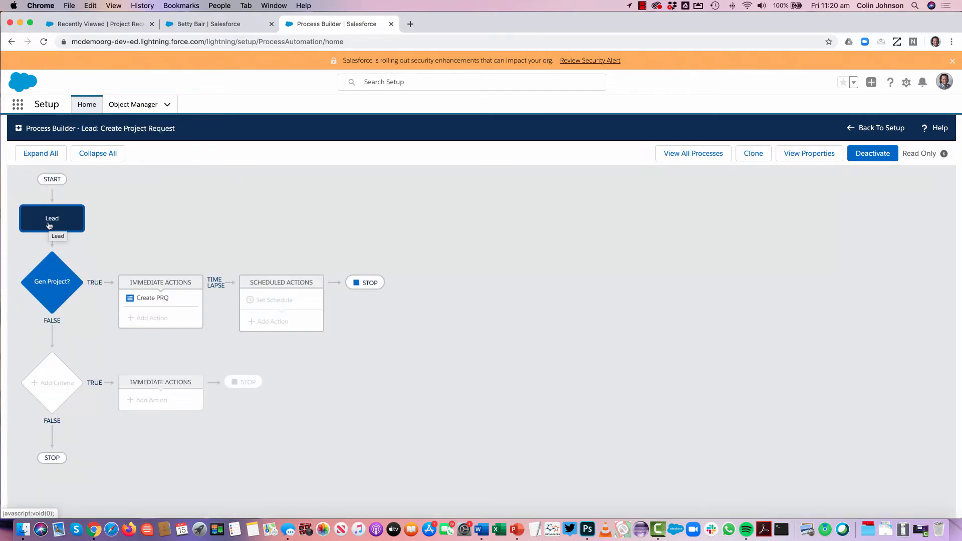
pyautogui.click(52, 281)
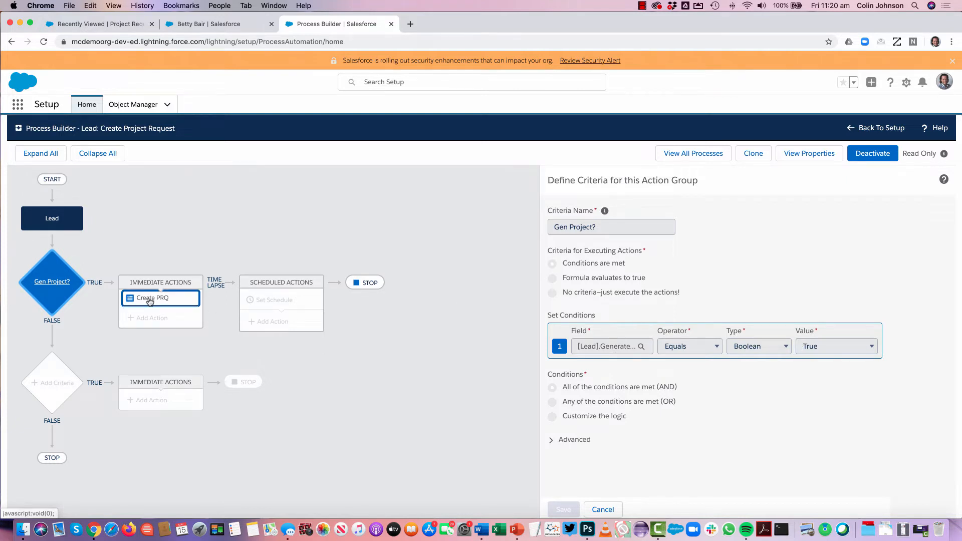
pyautogui.click(149, 299)
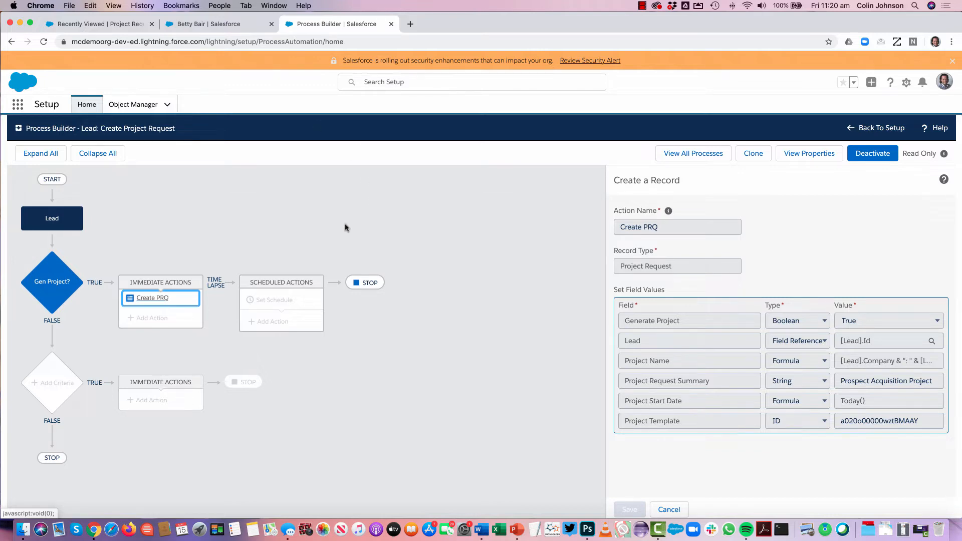
# Return to the American Banking Corp. lead, enable Generate Project in its details, and save the record
pyautogui.click(193, 26)
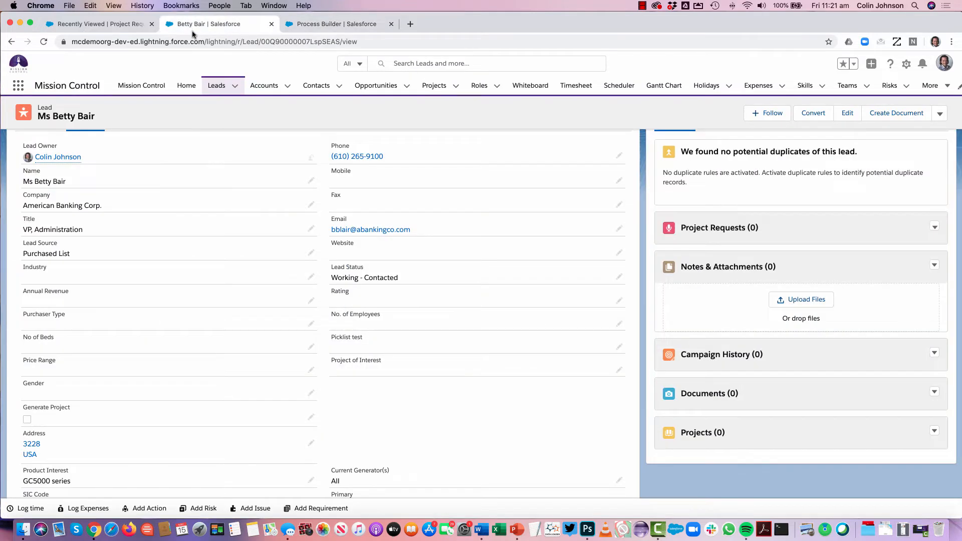
pyautogui.click(311, 420)
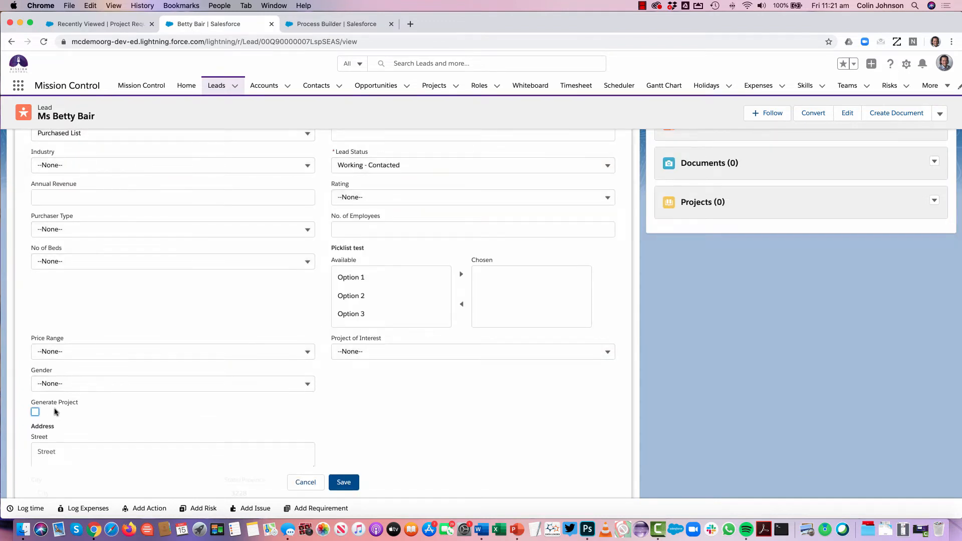
pyautogui.click(34, 411)
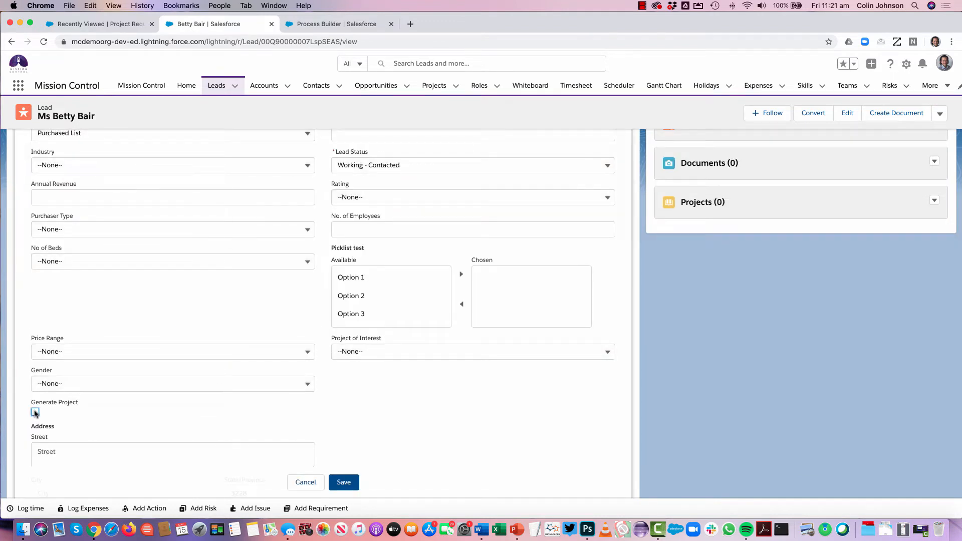
pyautogui.click(348, 481)
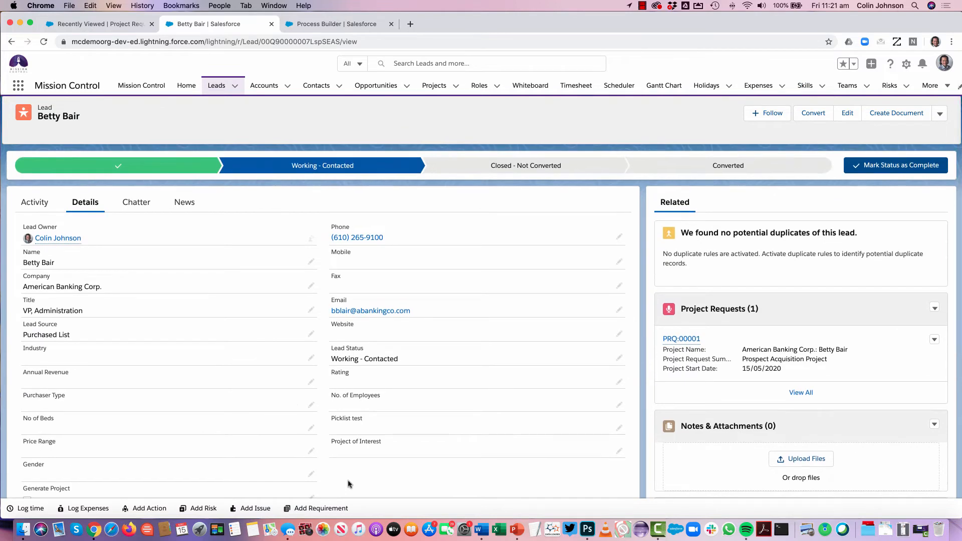
# Open the project request generated for the lead and follow its link to the associated project
pyautogui.moveTo(684, 341)
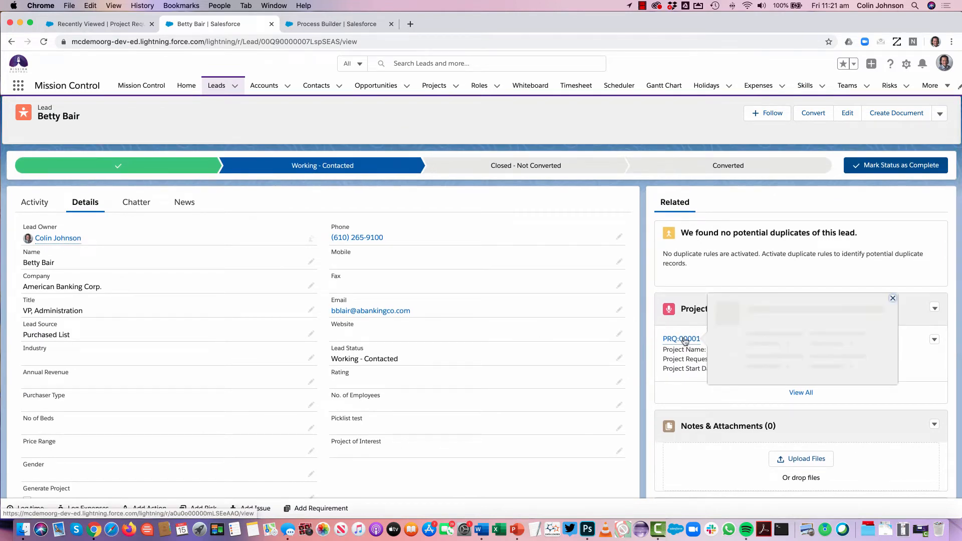
pyautogui.click(680, 340)
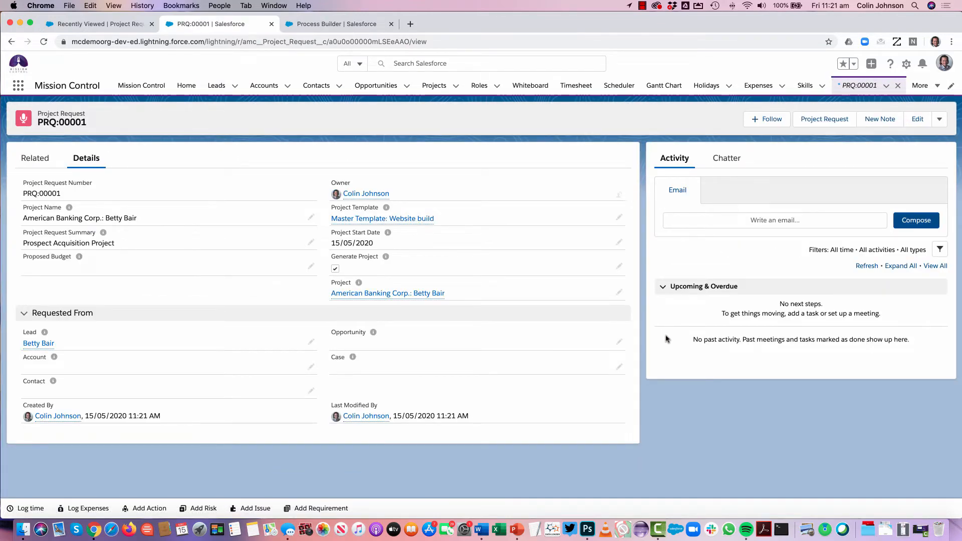
pyautogui.moveTo(343, 299)
pyautogui.click(345, 296)
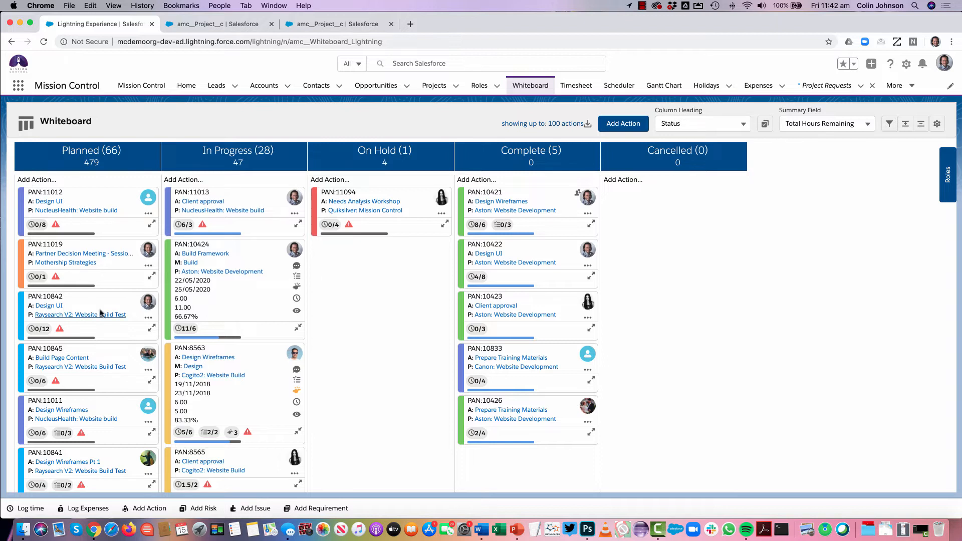
# Move the Raysearch V2 Design UI action from Planned to In Progress on the Whiteboard, and place the Aston Build Framework action above it
pyautogui.moveTo(96, 304); pyautogui.dragTo(232, 319)
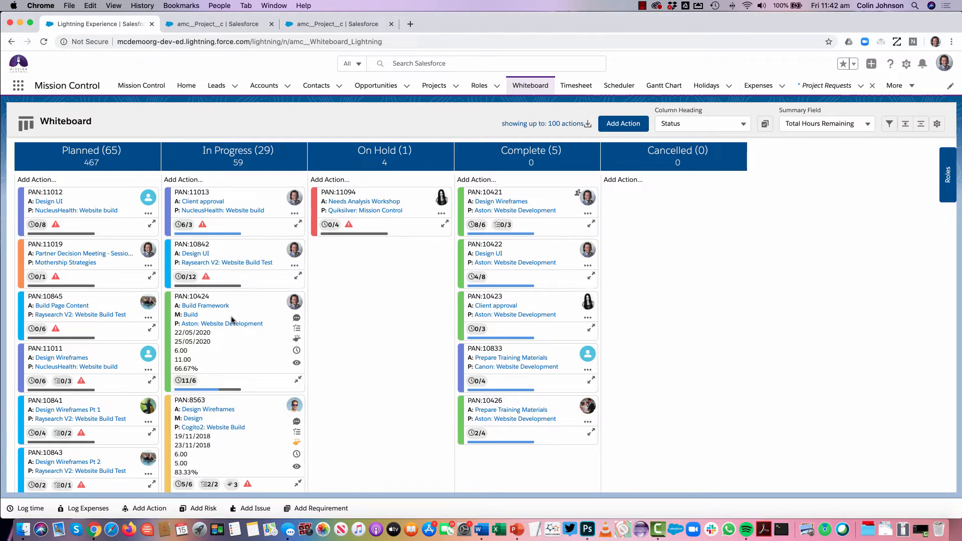
pyautogui.scroll(-5, 232, 320)
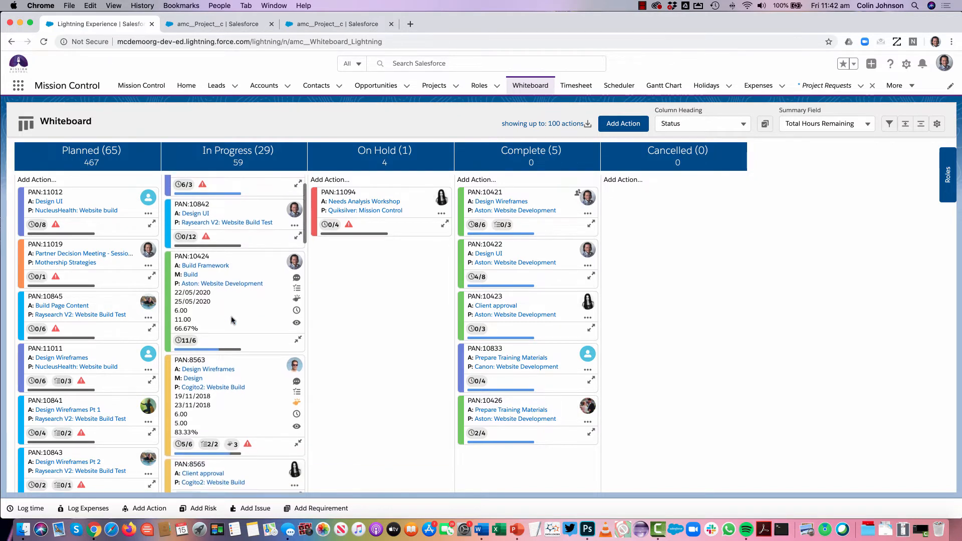
pyautogui.scroll(2, 232, 320)
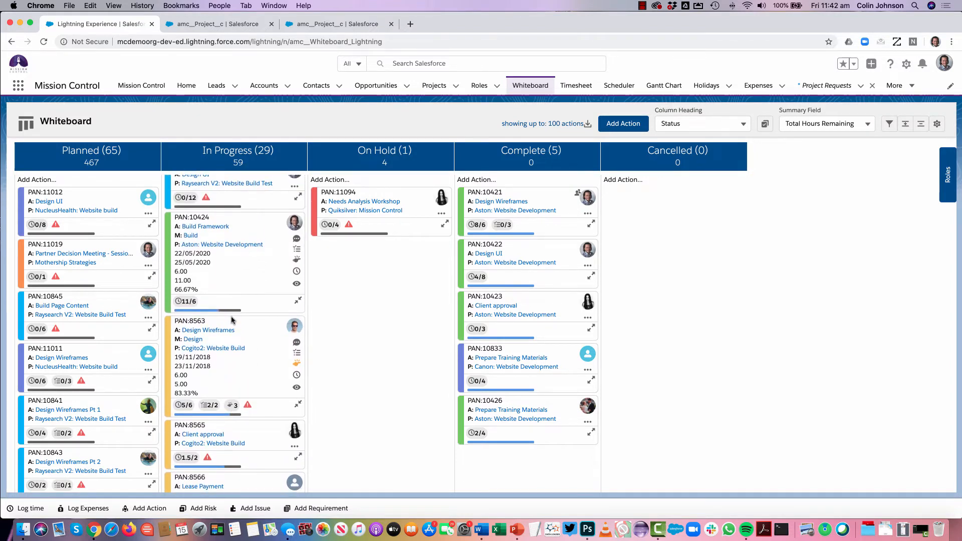
pyautogui.scroll(3, 232, 320)
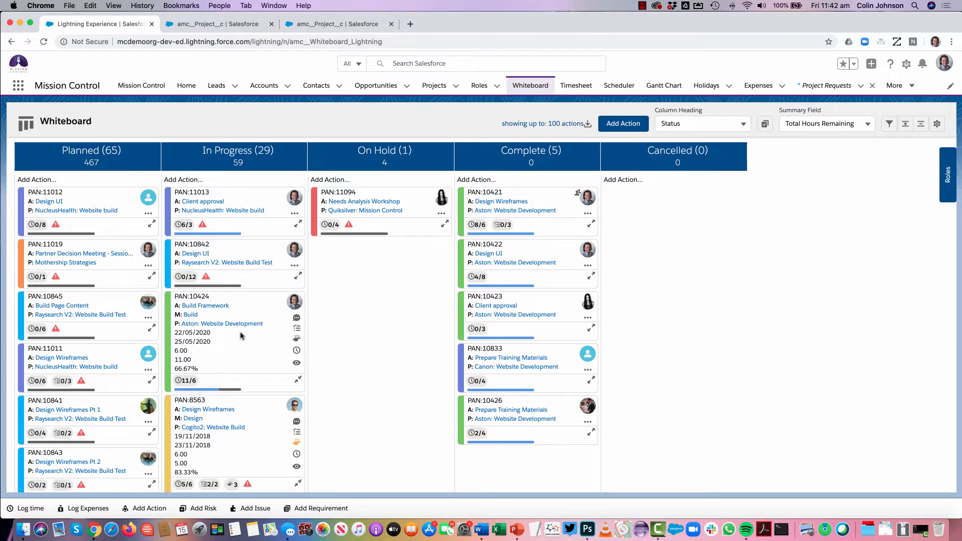
pyautogui.moveTo(252, 300); pyautogui.dragTo(251, 251)
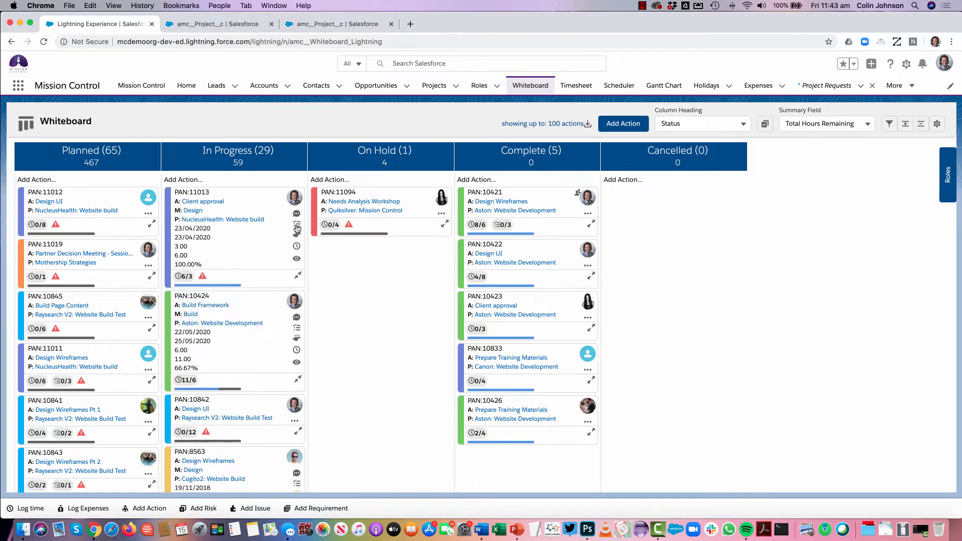
# View the expanded NucleusHealth Client approval card, and inspect the Action Summary of the Cogito2 Design Wireframes action
pyautogui.click(297, 227)
pyautogui.click(297, 277)
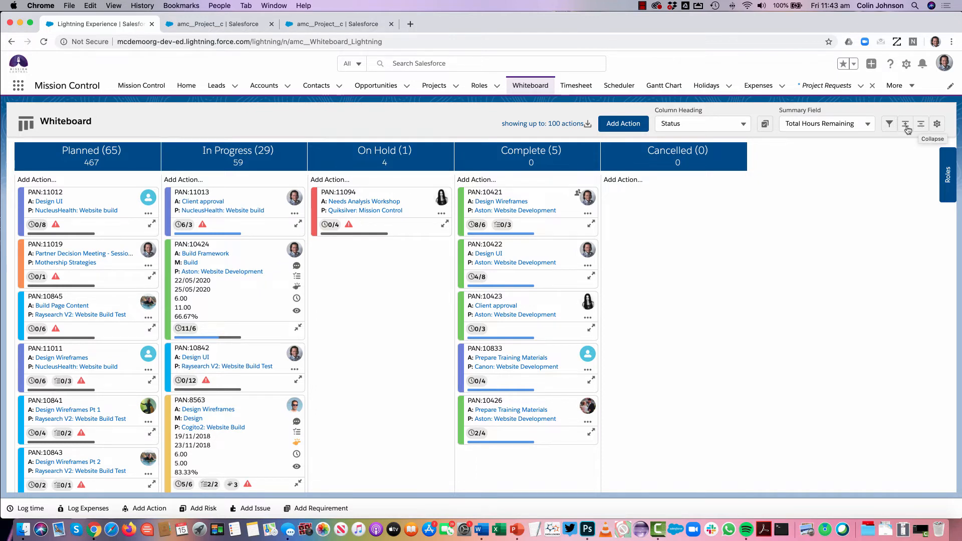
pyautogui.scroll(-5, 257, 331)
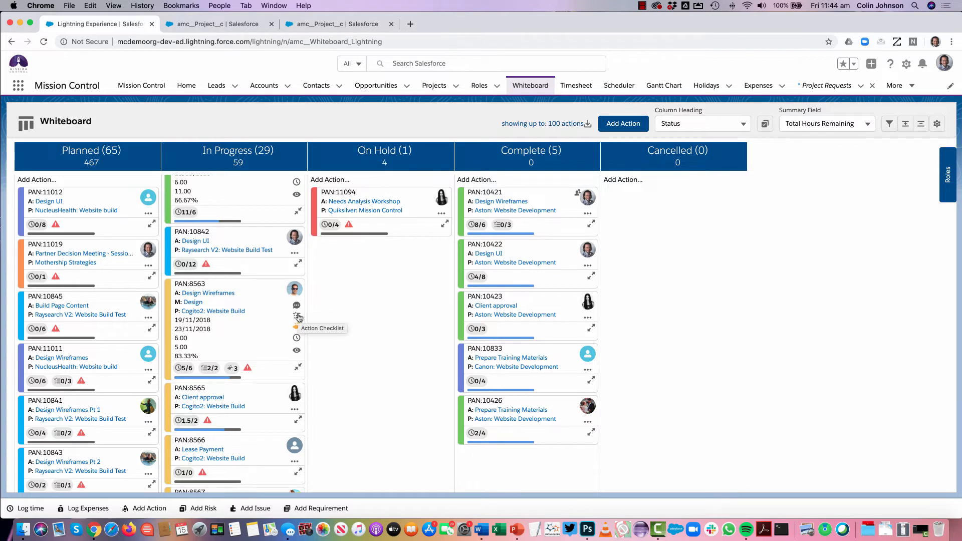
pyautogui.click(297, 352)
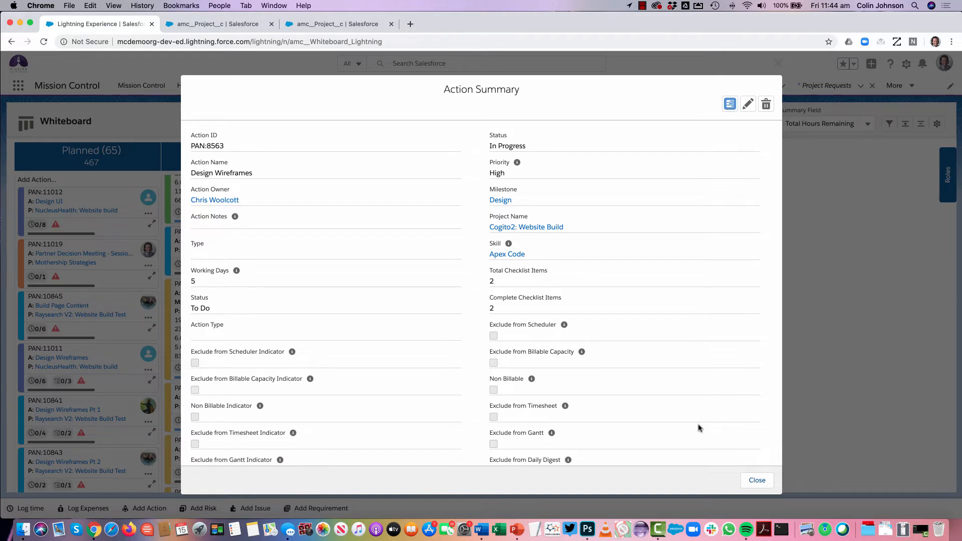
pyautogui.click(752, 482)
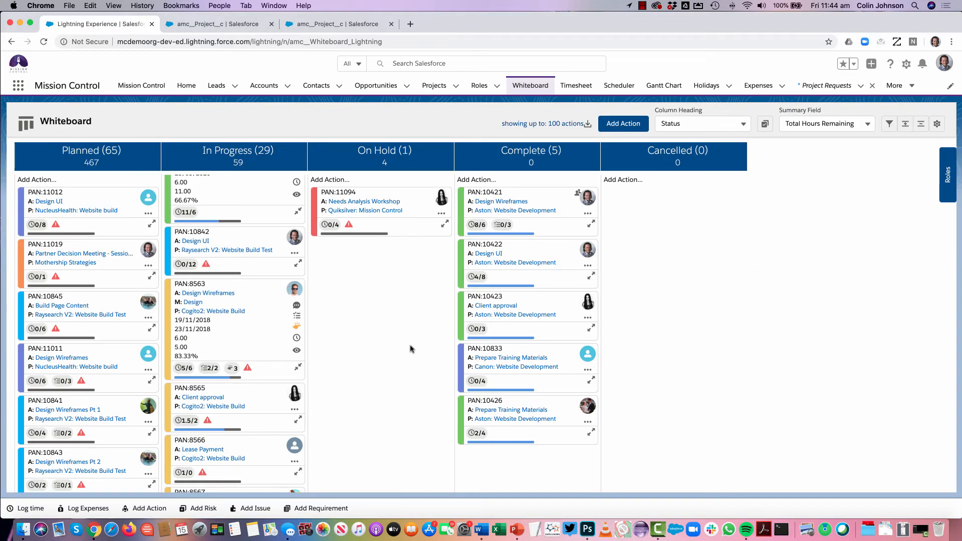
# Collapse the Cogito2 Design Wireframes card, expand all Whiteboard cards at once, and collapse them all again
pyautogui.click(298, 368)
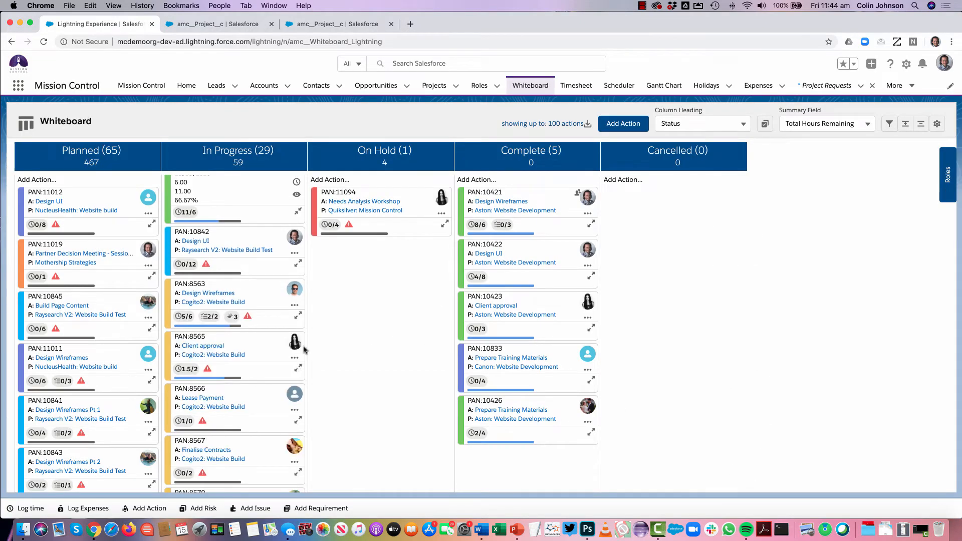
pyautogui.click(906, 125)
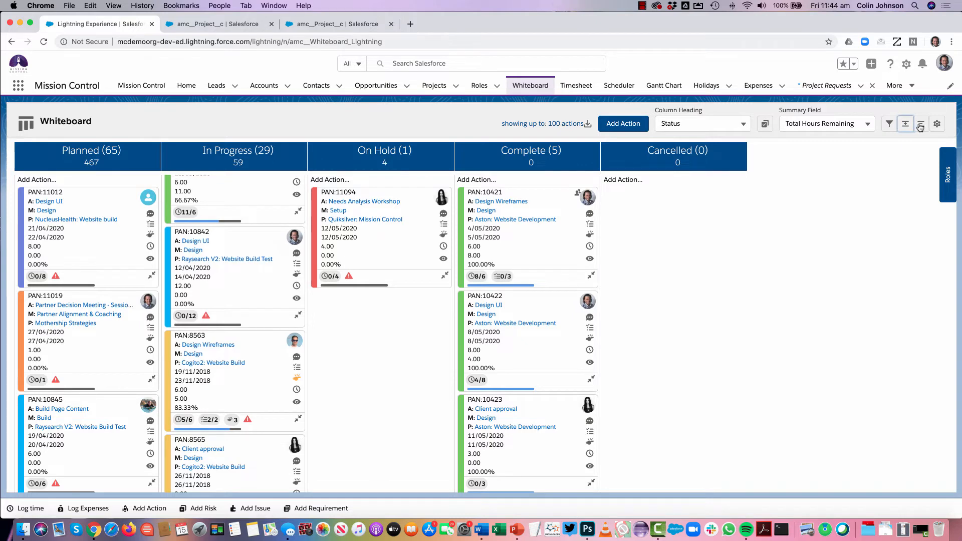
pyautogui.click(920, 125)
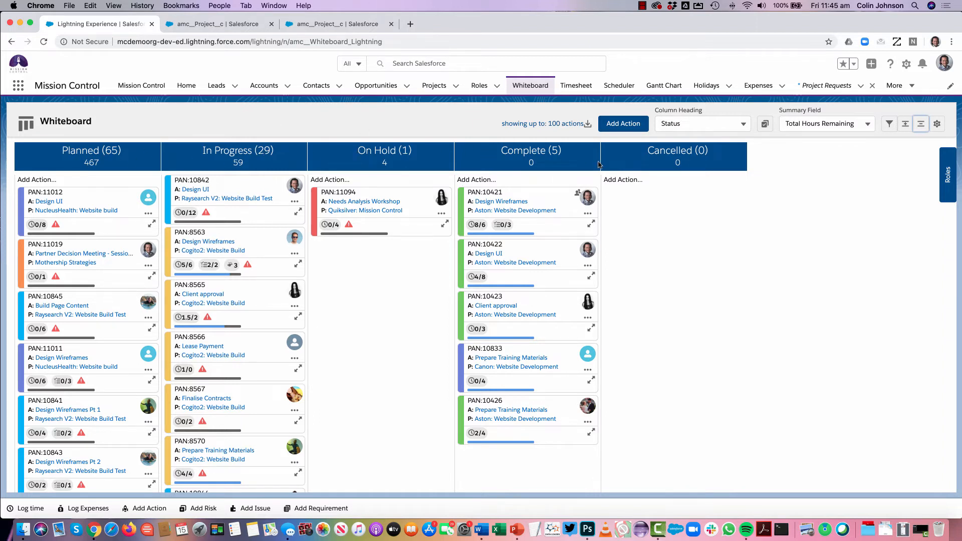
# Hide the On Hold and Cancelled status columns on the Whiteboard
pyautogui.click(763, 125)
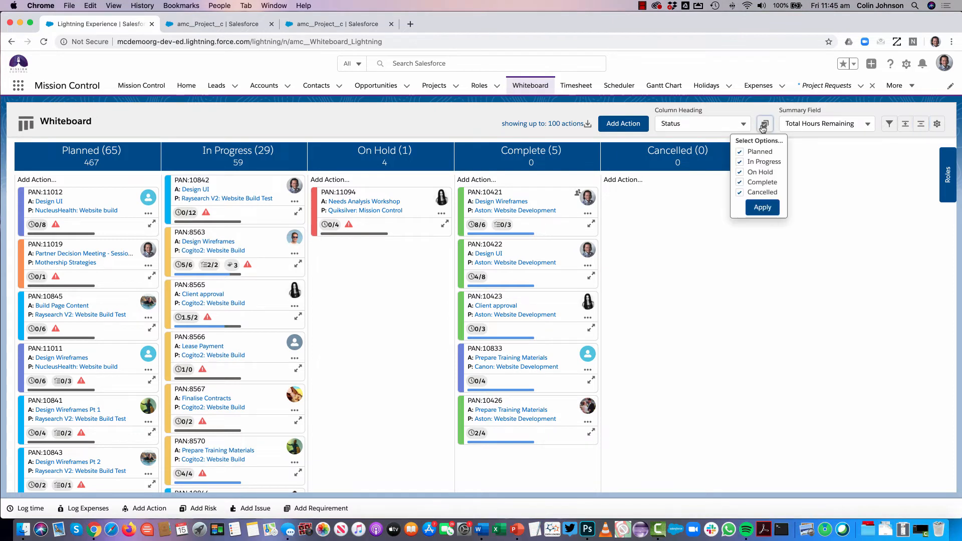
pyautogui.click(740, 173)
pyautogui.click(739, 193)
pyautogui.click(761, 207)
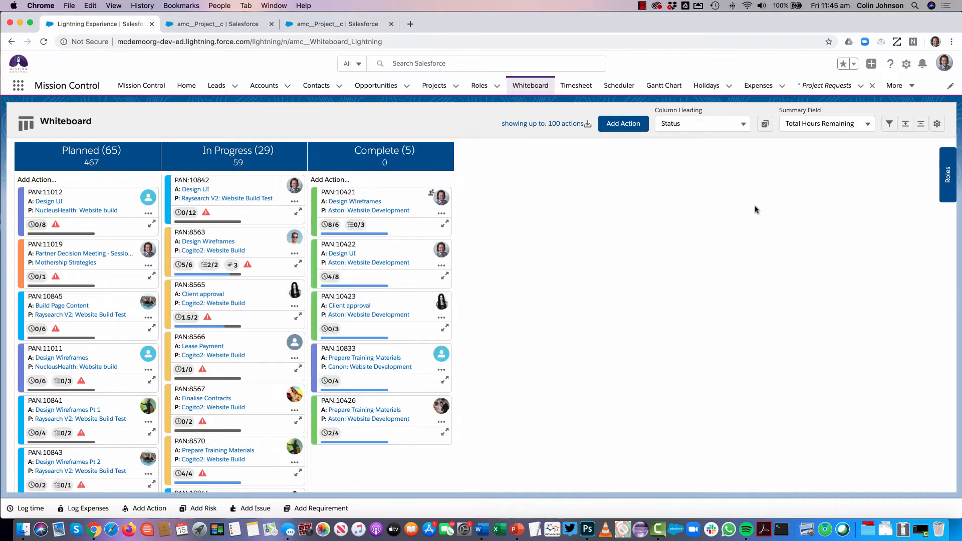
# Show the On Hold and Cancelled status columns on the Whiteboard again
pyautogui.click(764, 124)
pyautogui.click(740, 173)
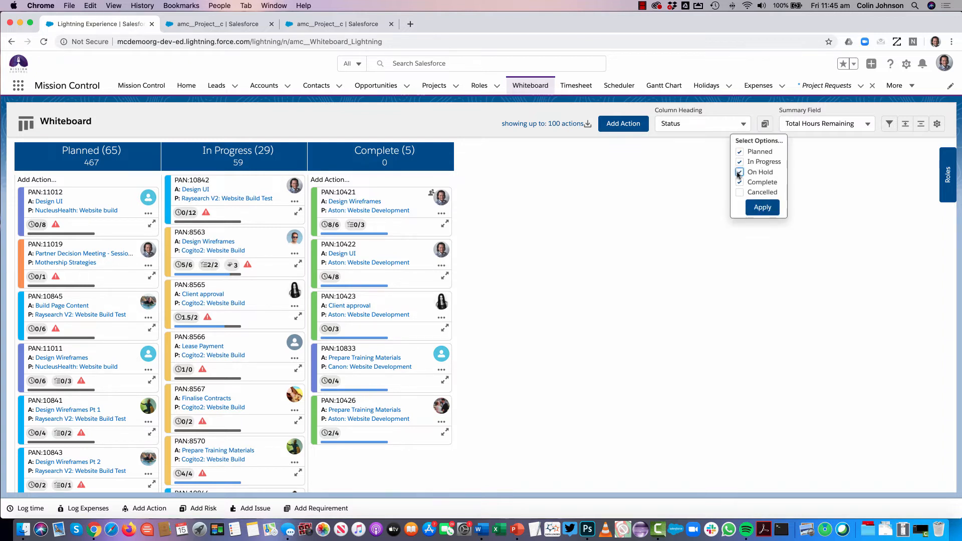
pyautogui.click(739, 193)
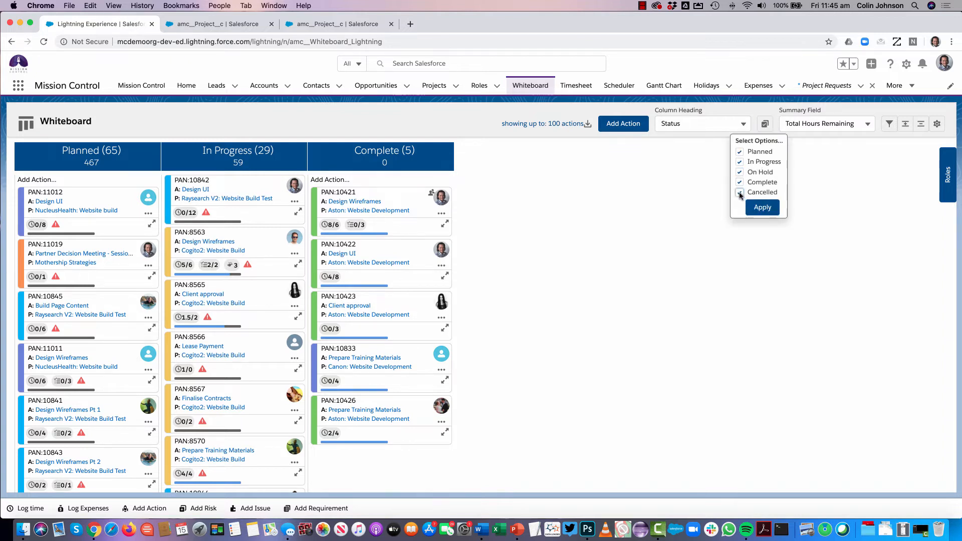
pyautogui.click(762, 208)
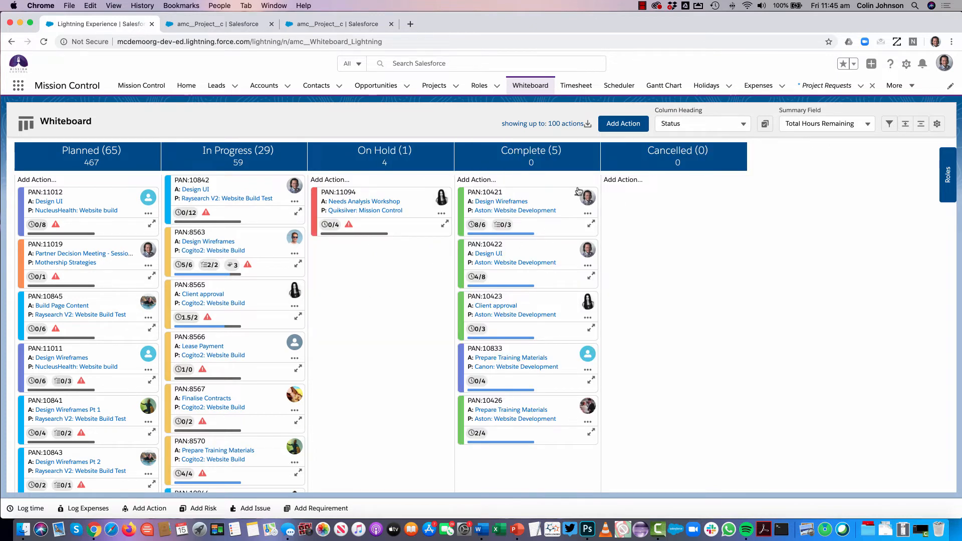
# Look through the action cards in the Planned and In Progress columns of the Whiteboard
pyautogui.moveTo(578, 195)
pyautogui.scroll(-8, 98, 217)
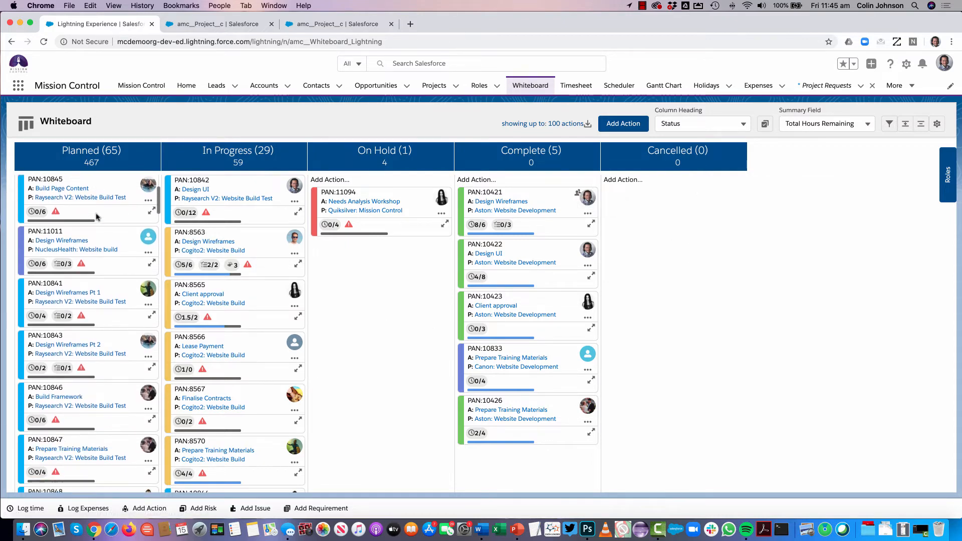
pyautogui.scroll(10, 97, 217)
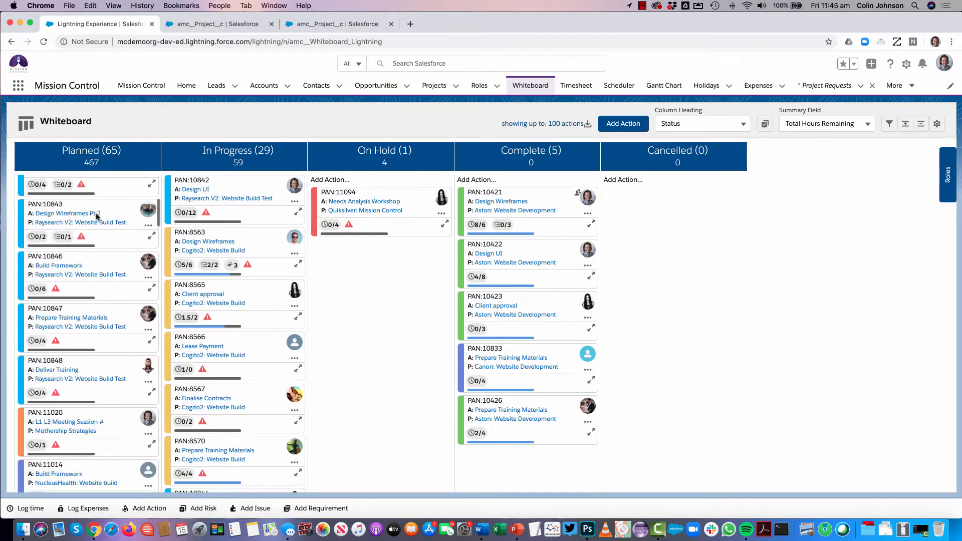
pyautogui.scroll(-7, 244, 219)
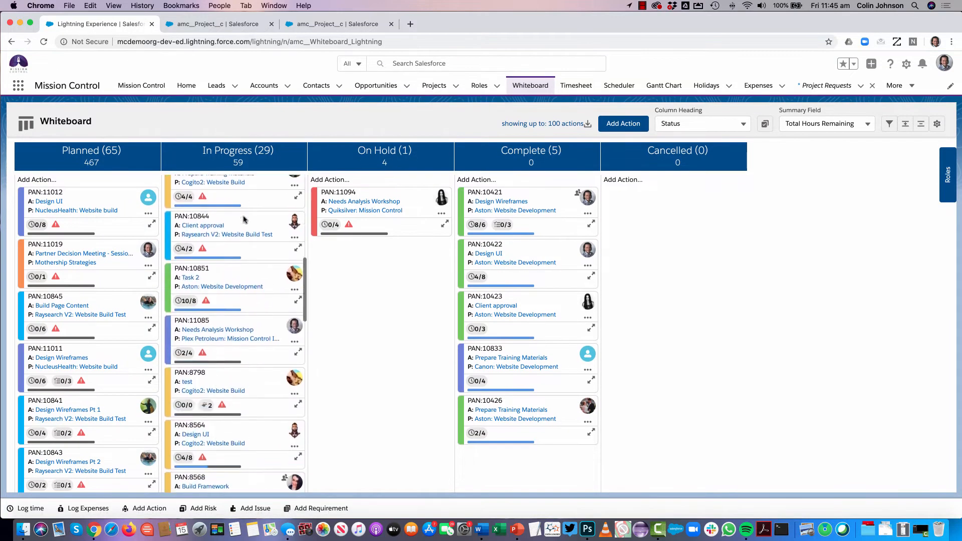
pyautogui.scroll(8, 244, 219)
pyautogui.scroll(1, 244, 220)
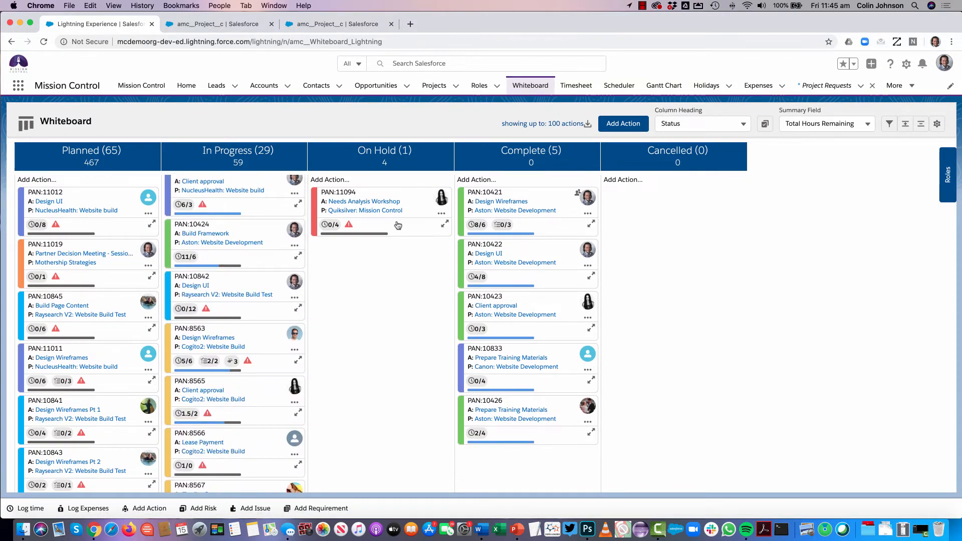
pyautogui.scroll(-8, 204, 240)
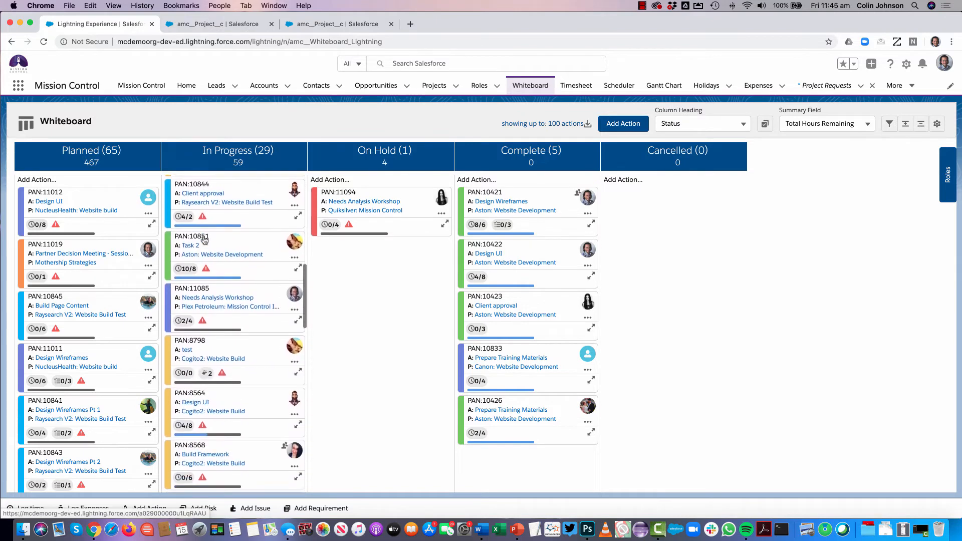
pyautogui.scroll(8, 204, 240)
pyautogui.scroll(2, 205, 240)
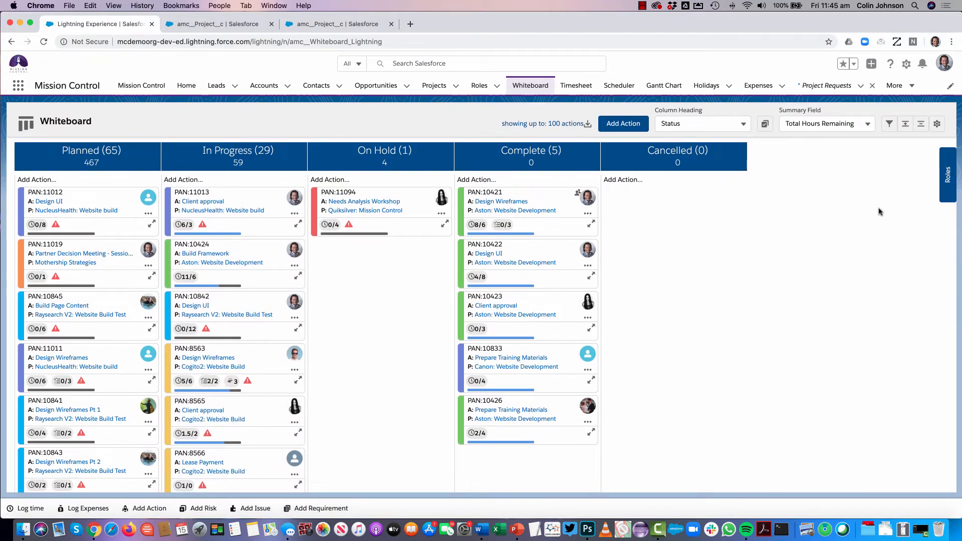
# View the list of roles and hide it again, and expand the Cogito2 Design Wireframes card in the In Progress column
pyautogui.click(947, 181)
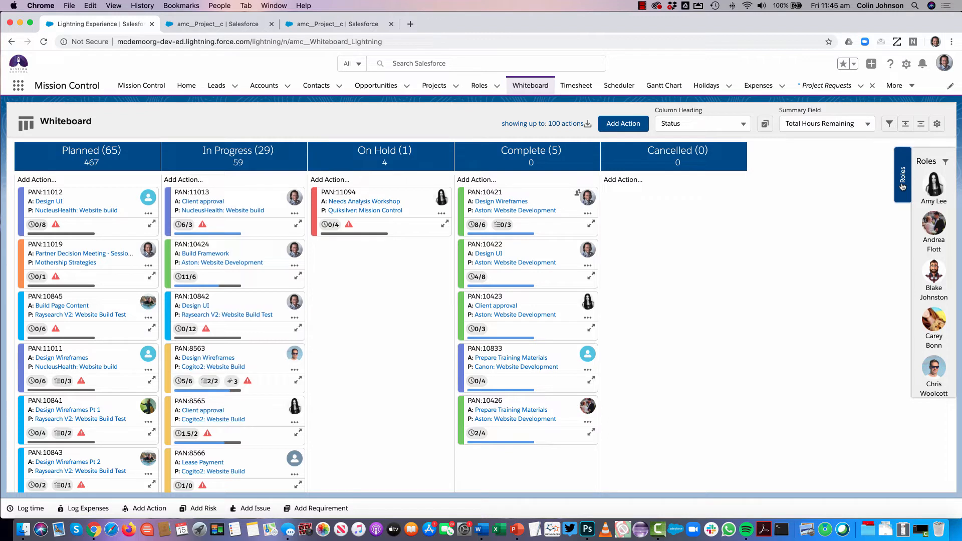
pyautogui.click(902, 187)
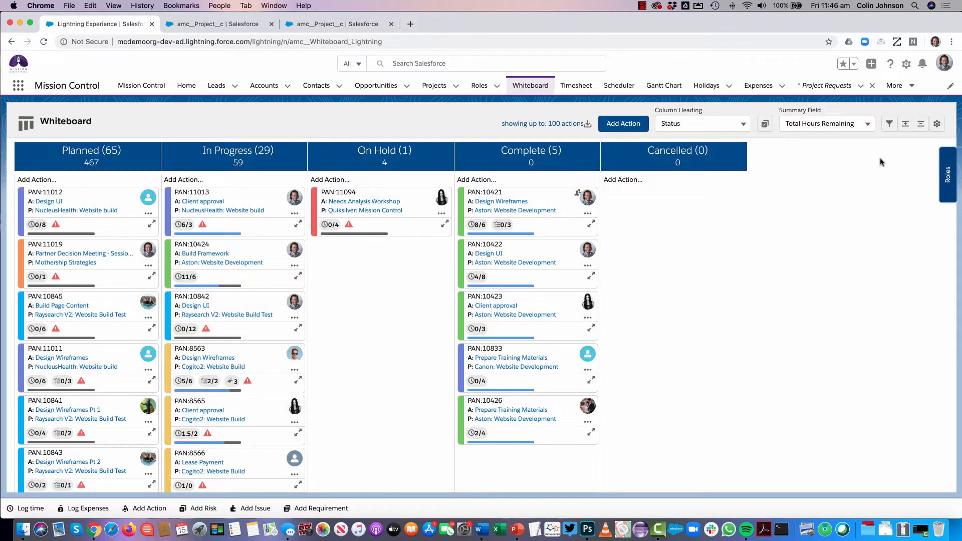
pyautogui.click(298, 383)
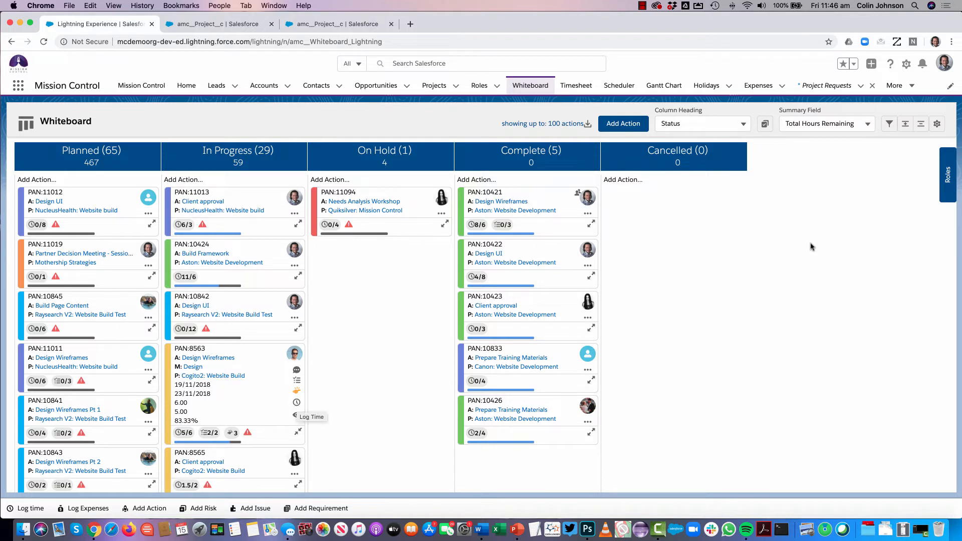
# Review the Colour Reference options in the Whiteboard Settings and try switching the Log Time Icon off and on, leaving without saving
pyautogui.click(936, 126)
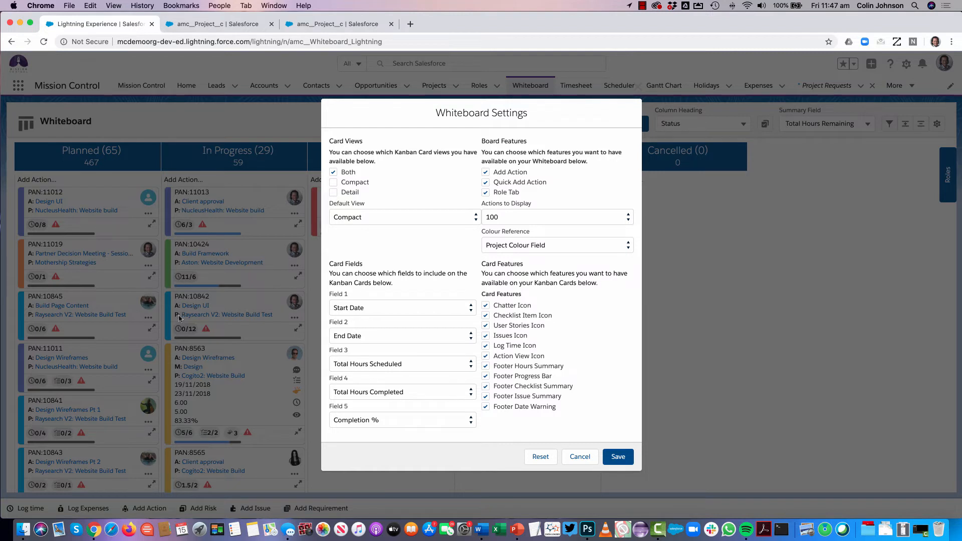
pyautogui.click(514, 246)
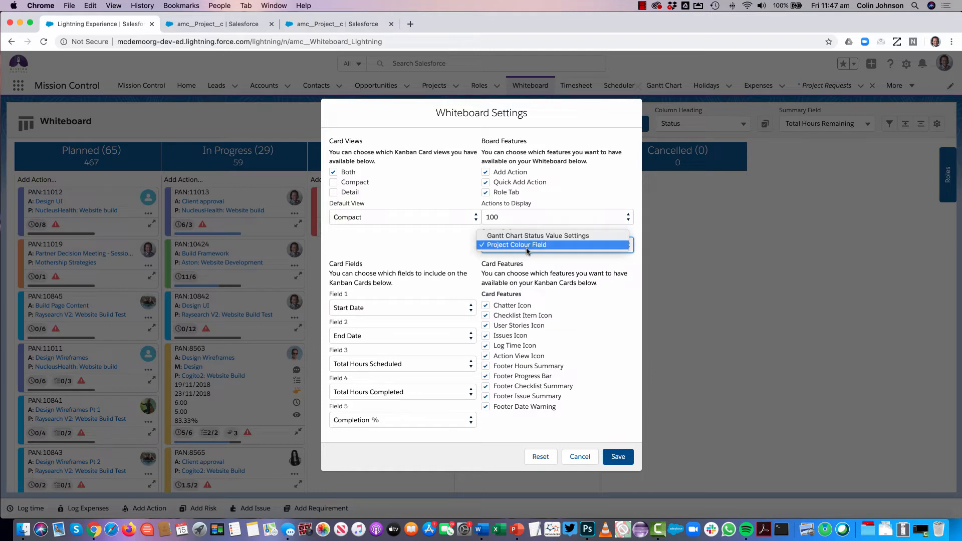
pyautogui.click(446, 251)
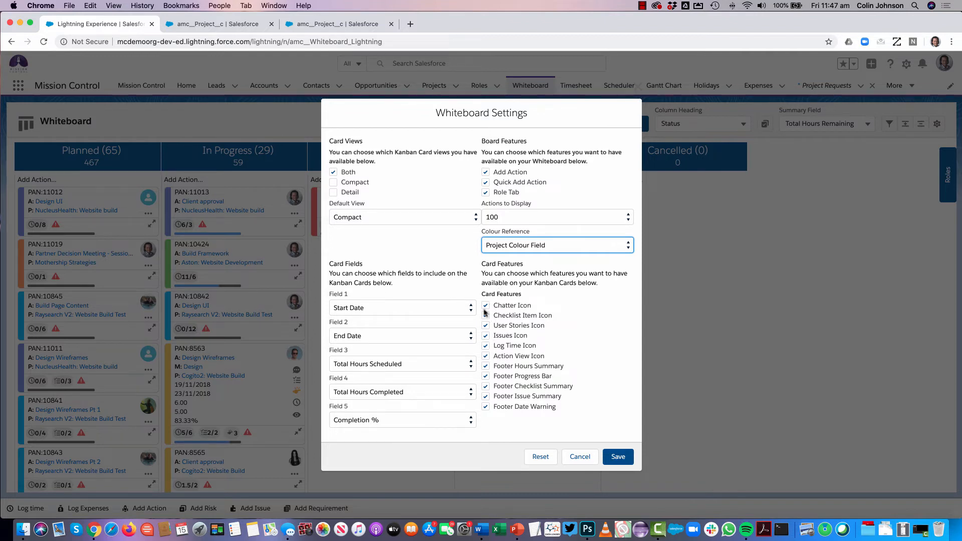
pyautogui.click(485, 347)
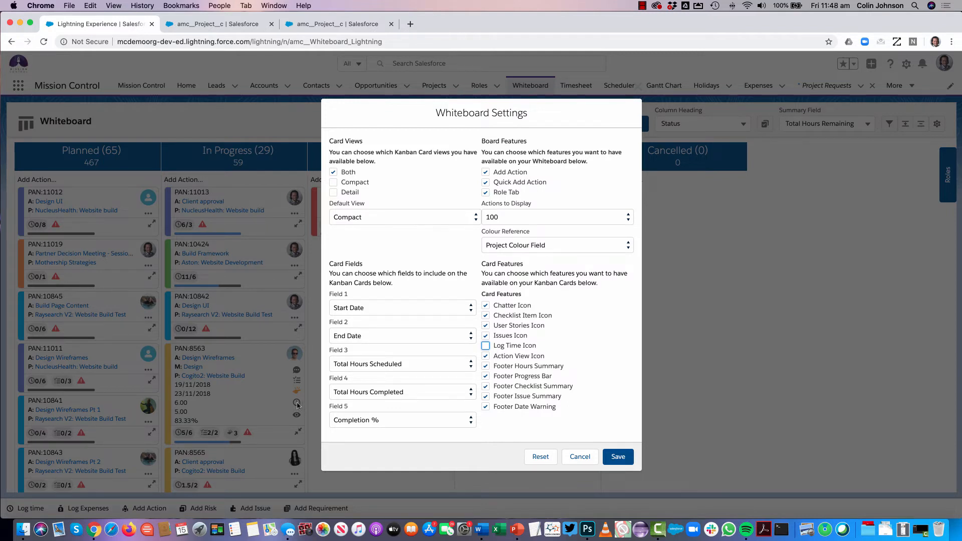
pyautogui.click(485, 346)
pyautogui.click(581, 458)
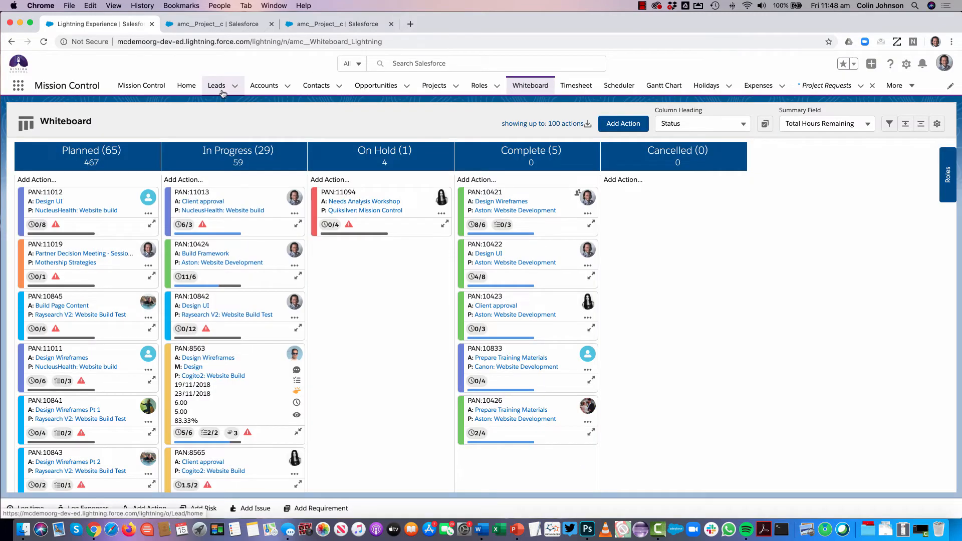
# Open the Mission Control Console in a new browser tab and examine the Whiteboard Settings and their override option on the Control Pad
pyautogui.keyDown('super'); pyautogui.click(141, 88); pyautogui.keyUp('super')
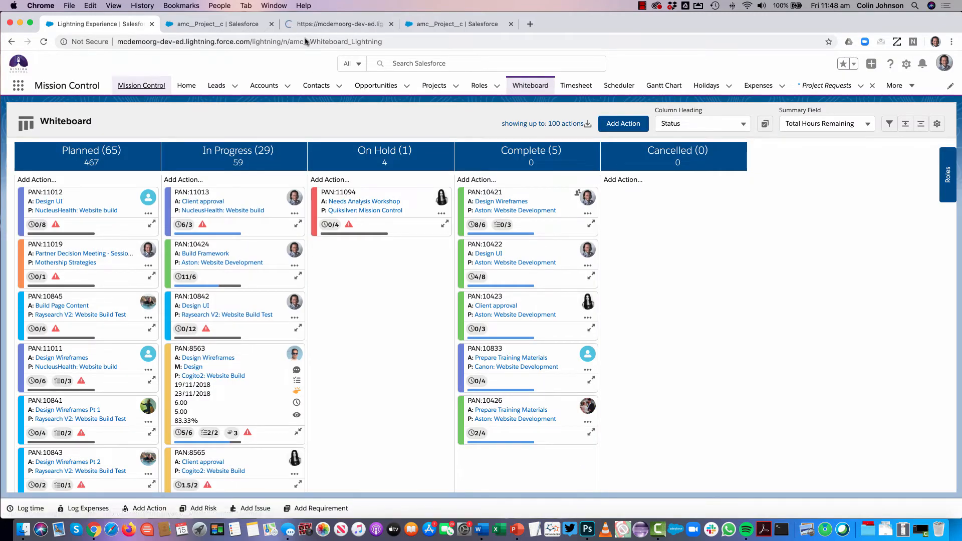
pyautogui.click(322, 24)
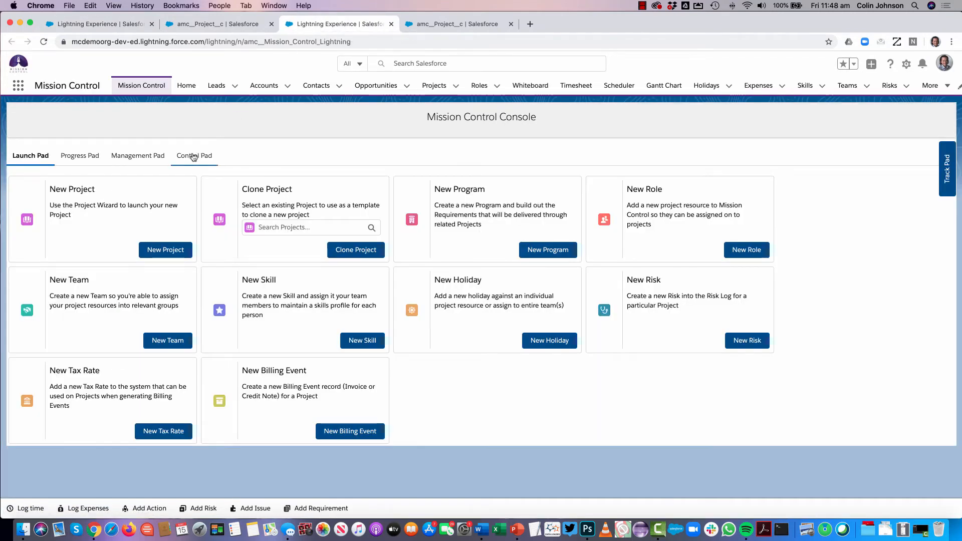
pyautogui.click(194, 157)
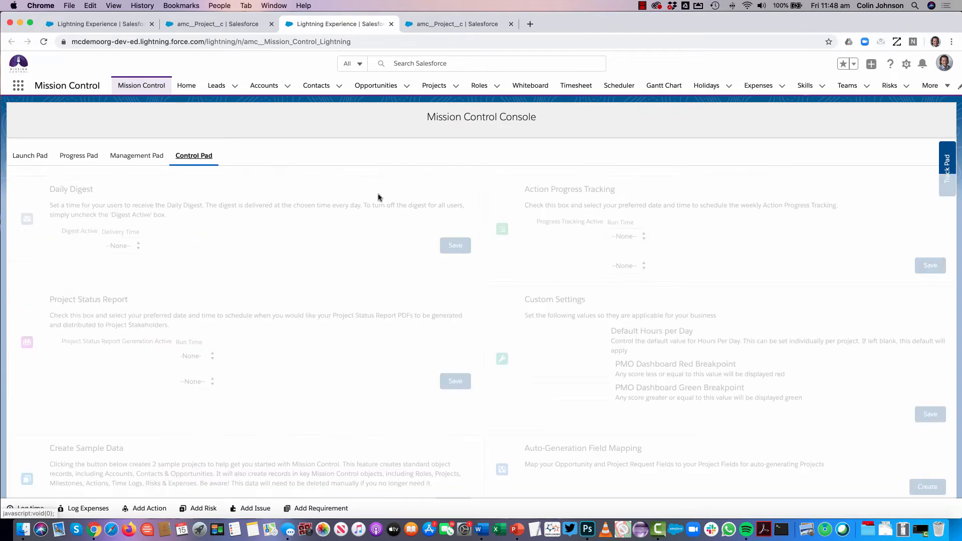
pyautogui.scroll(-5, 633, 306)
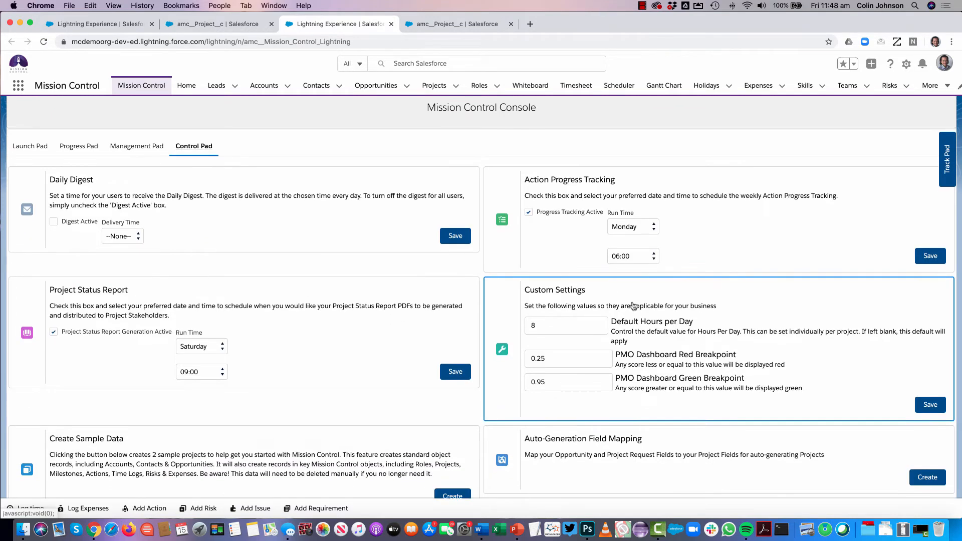
pyautogui.scroll(-20, 633, 306)
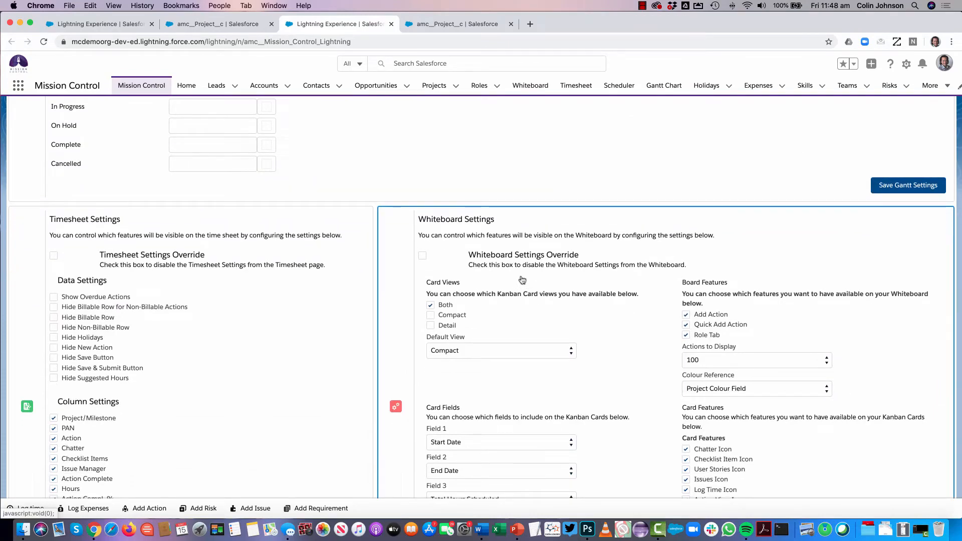
pyautogui.scroll(-5, 610, 340)
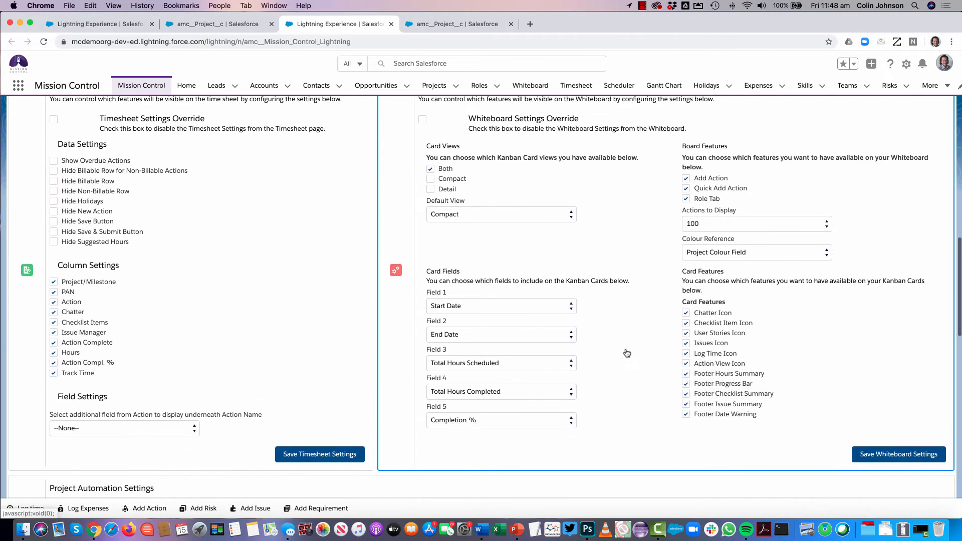
pyautogui.scroll(3, 651, 352)
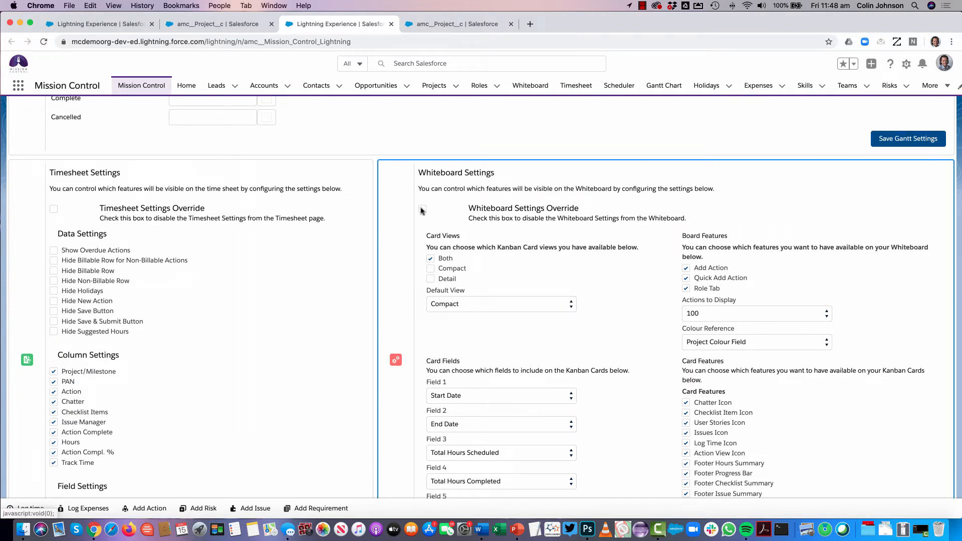
# Return to the Whiteboard, review its filters and try the And condition for Teams, closing them without filtering
pyautogui.click(80, 27)
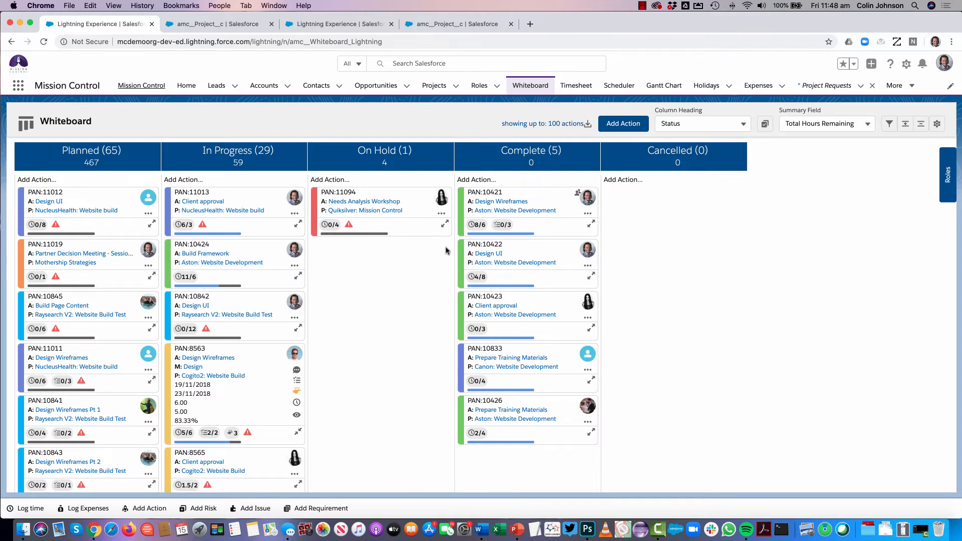
pyautogui.click(891, 124)
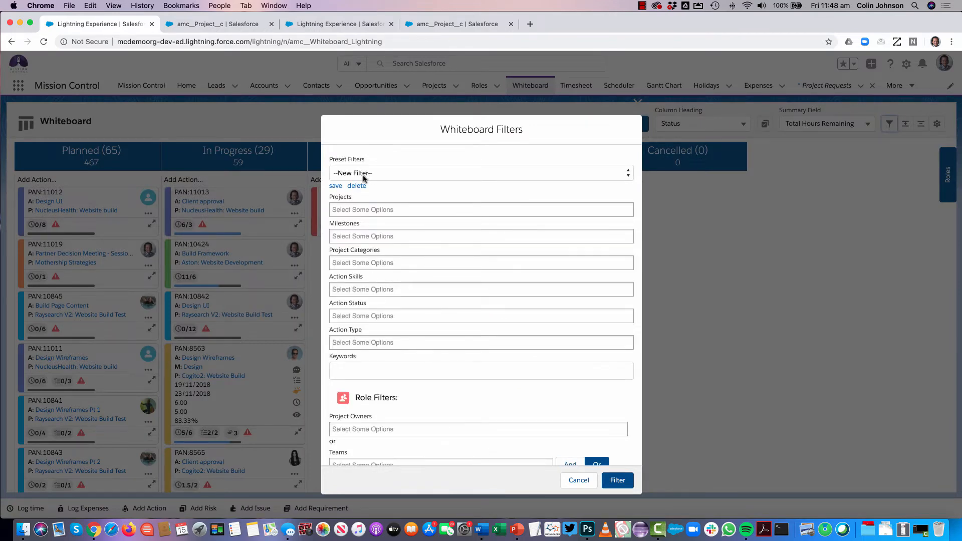
pyautogui.scroll(-5, 359, 350)
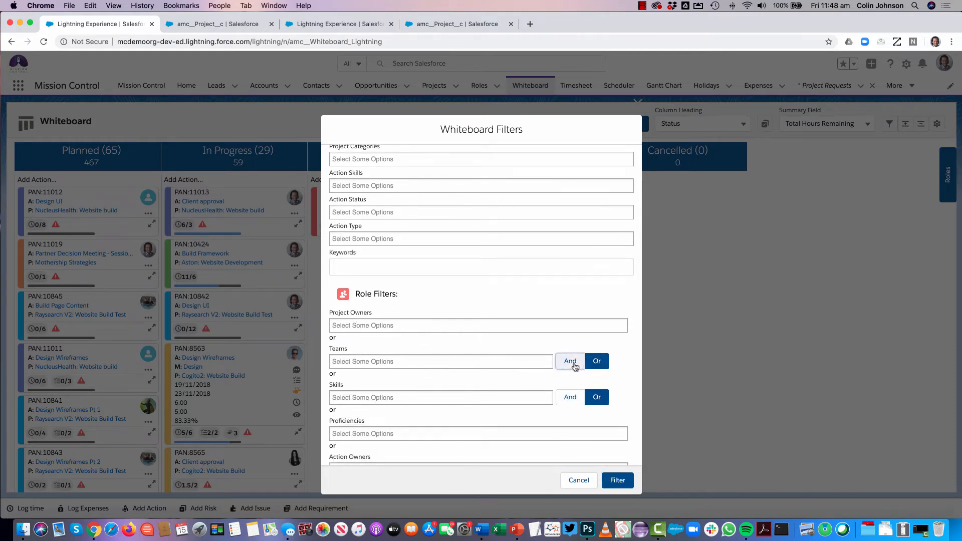
pyautogui.click(575, 367)
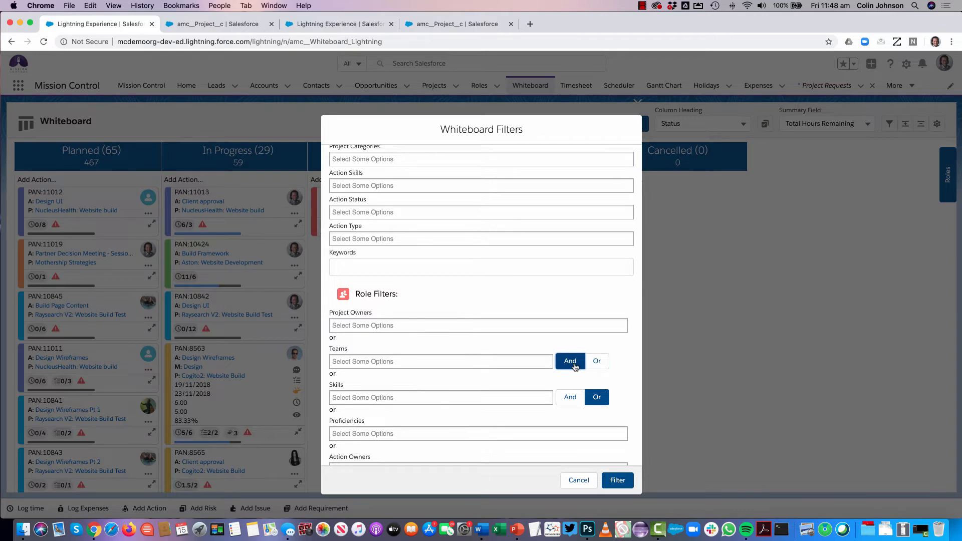
pyautogui.click(636, 105)
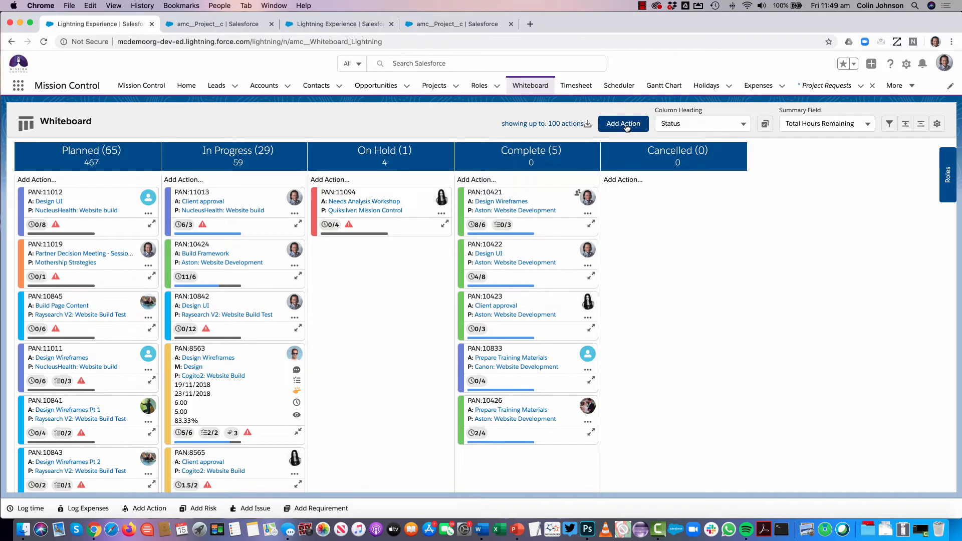
# Fill in a quick-add action in the In Progress column for Quiksilver: Mission Control, milestone Data Migration, named Validate Data Import, and discard it
pyautogui.click(186, 180)
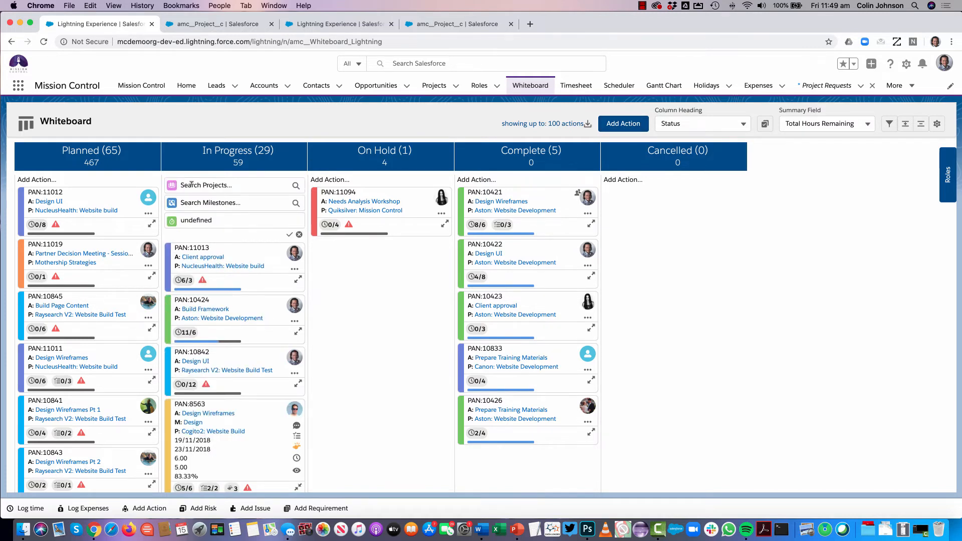
pyautogui.click(192, 185)
pyautogui.write('qui')
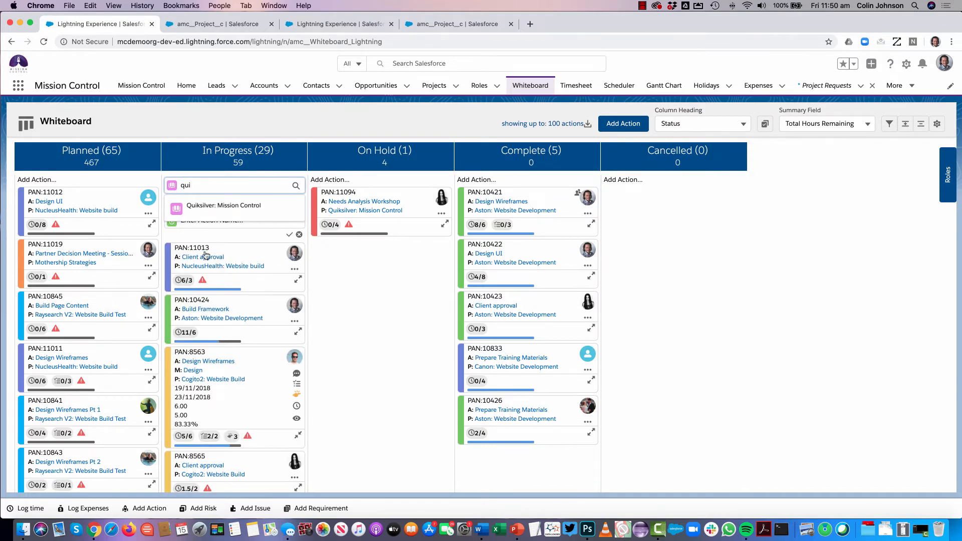
pyautogui.click(207, 205)
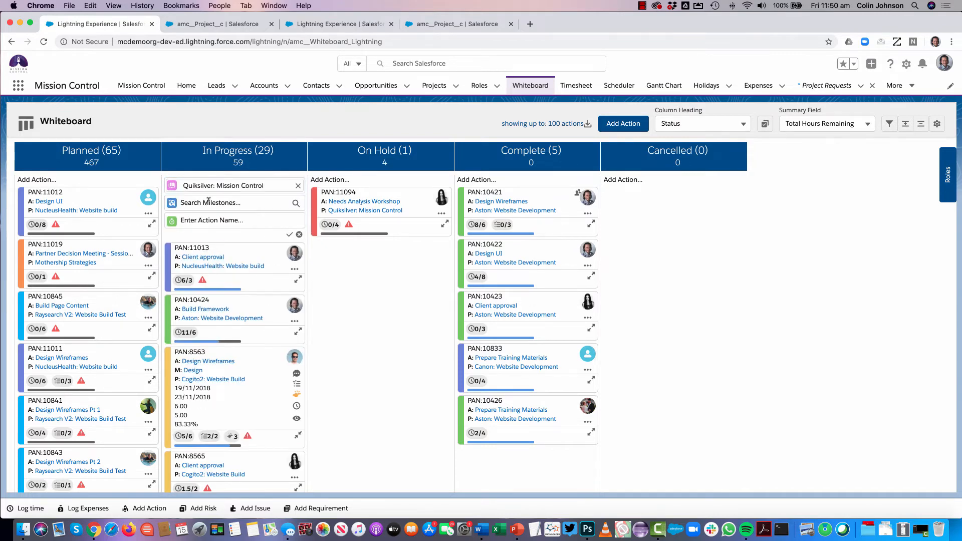
pyautogui.click(192, 202)
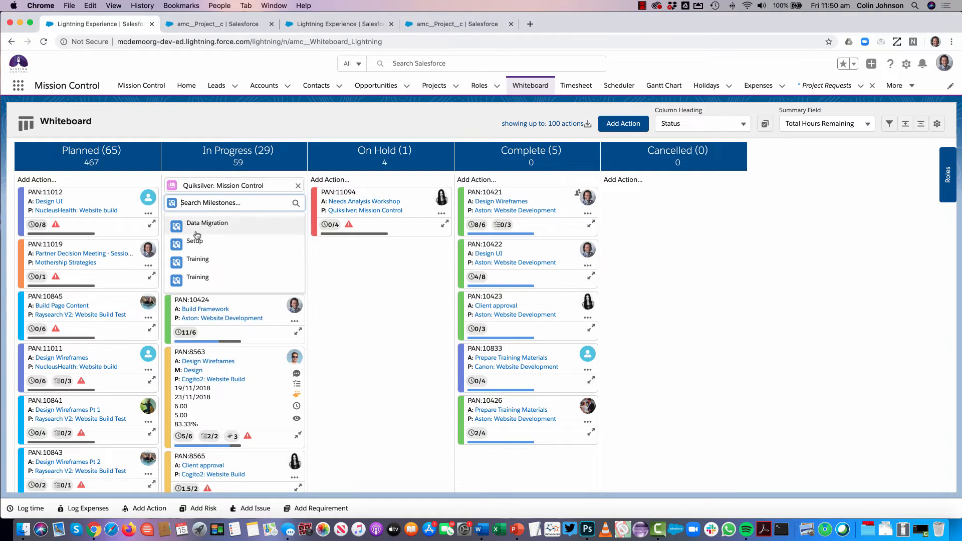
pyautogui.click(194, 224)
pyautogui.click(193, 220)
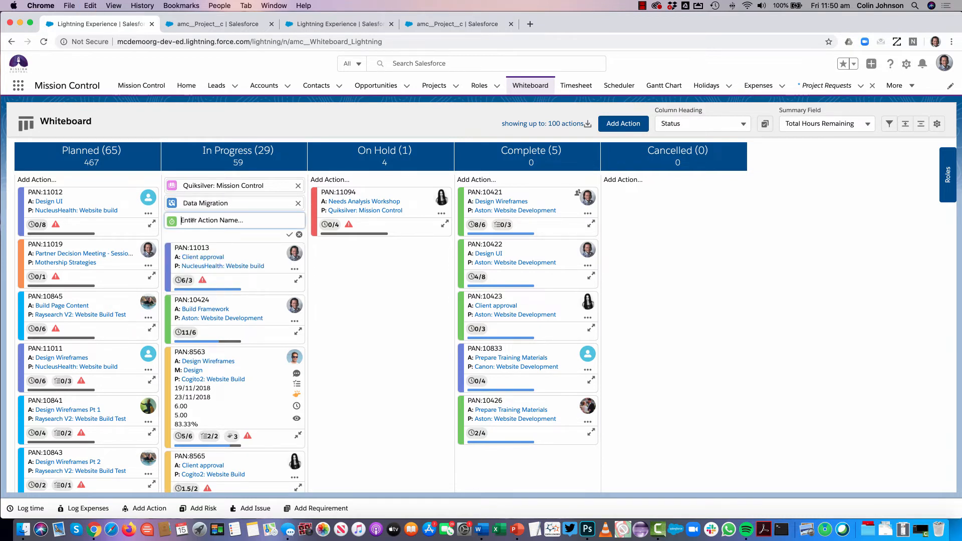
pyautogui.write('Validate Data Import')
pyautogui.click(299, 235)
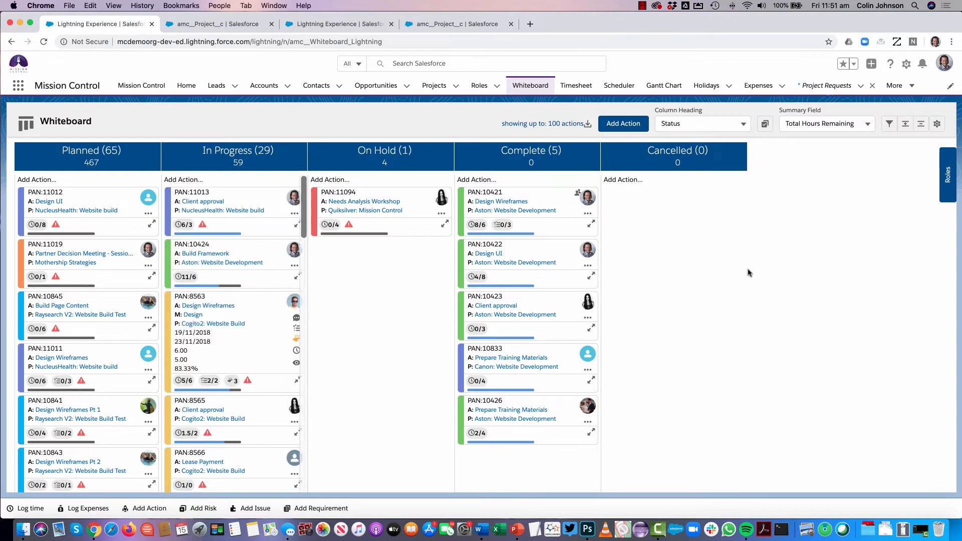
# Show the roles list on the Whiteboard and review the Role Filters, including Existing Roles Only, closing them without filtering
pyautogui.click(948, 176)
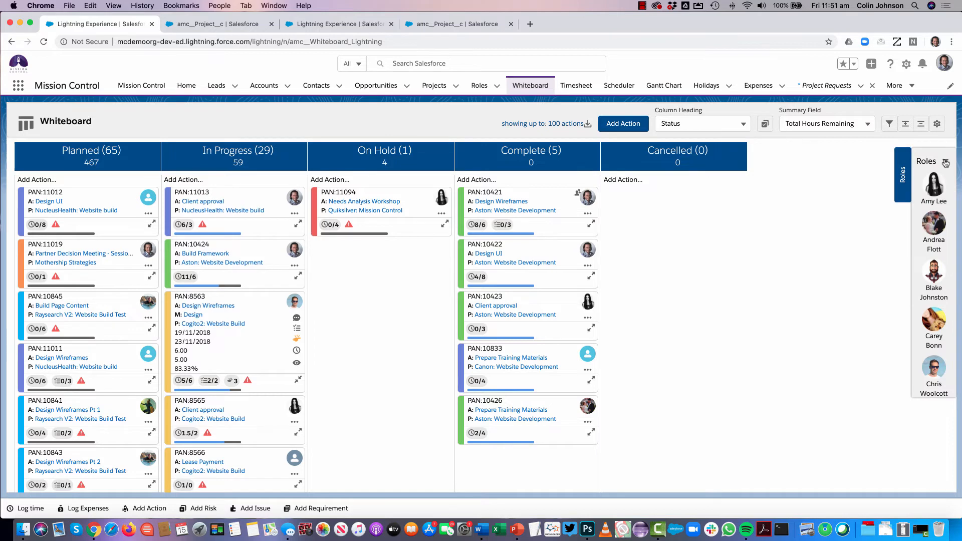
pyautogui.click(945, 163)
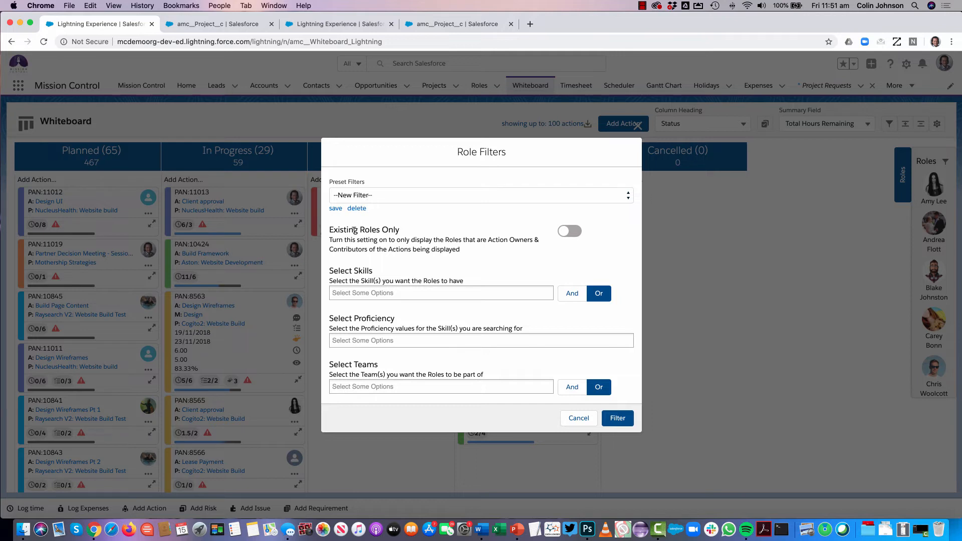
pyautogui.click(572, 234)
pyautogui.click(638, 126)
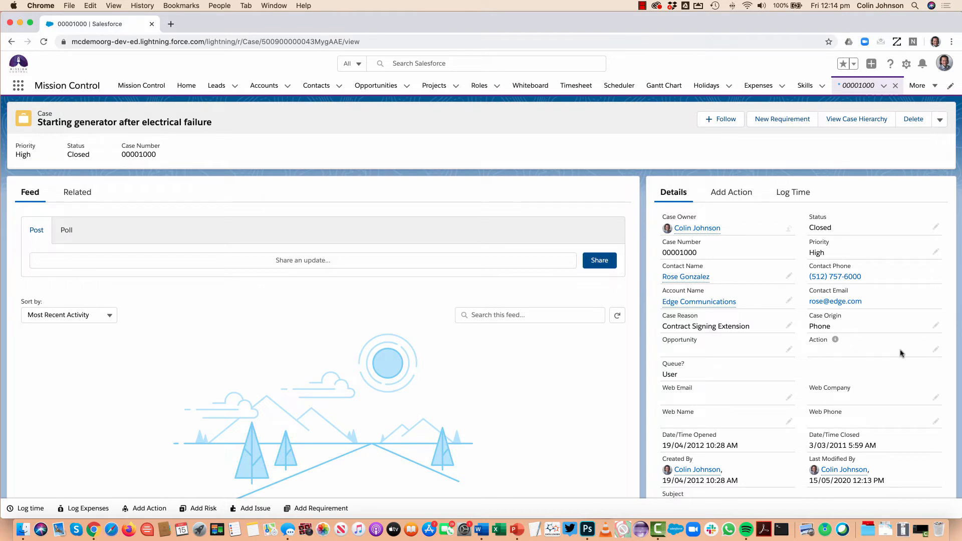
# Open the case's Action field for editing to view the recent actions, and leave without saving
pyautogui.click(937, 351)
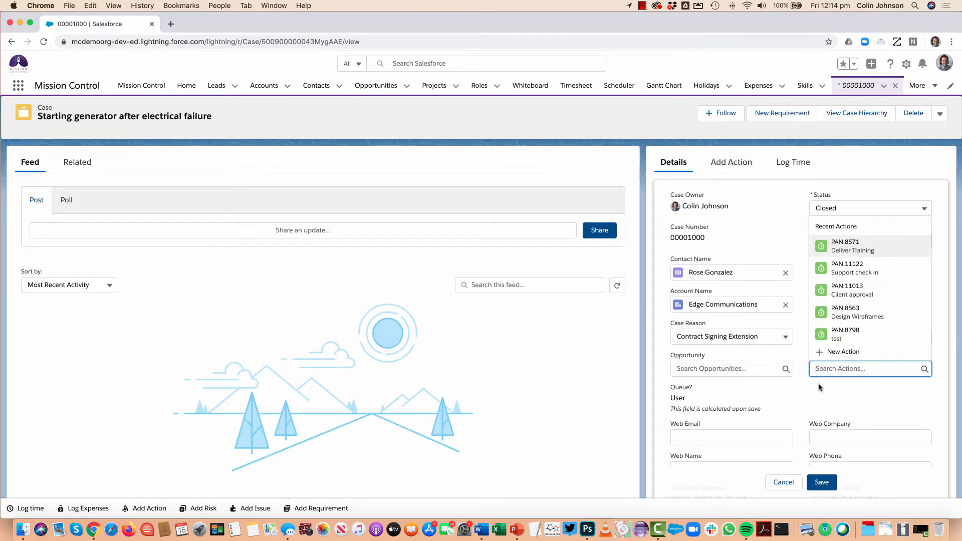
pyautogui.click(802, 409)
pyautogui.click(783, 482)
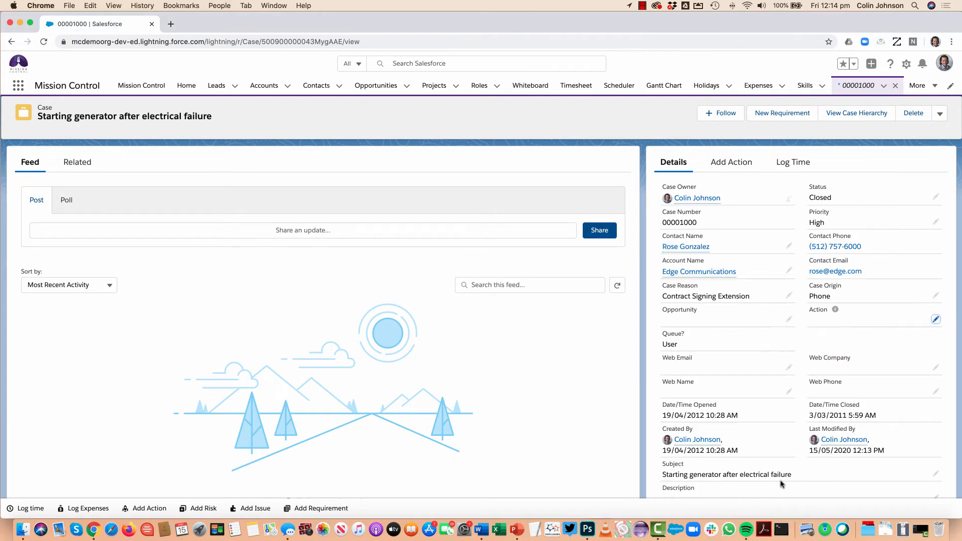
# Start a new action from the case, assigned to the Edge Communications: Support Contract project and the May milestone
pyautogui.click(735, 167)
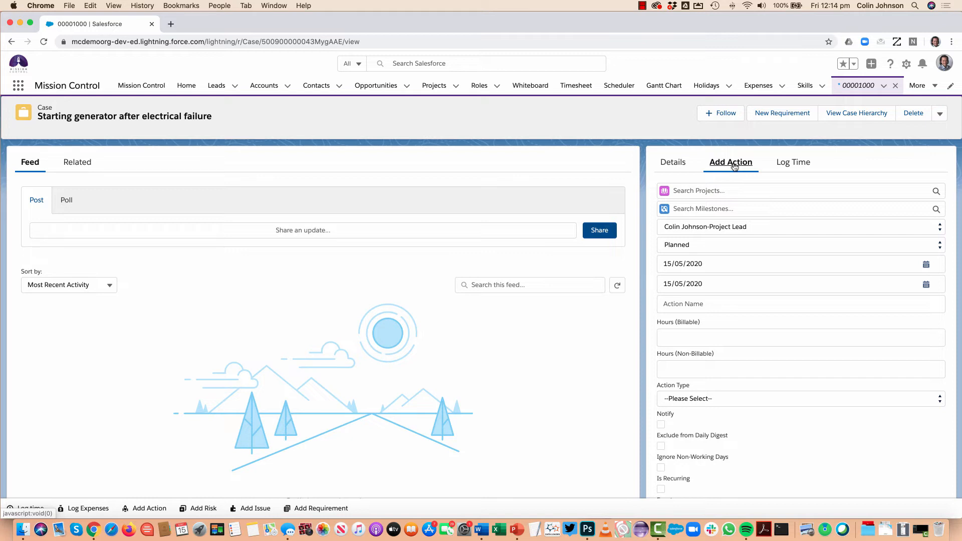
pyautogui.click(693, 190)
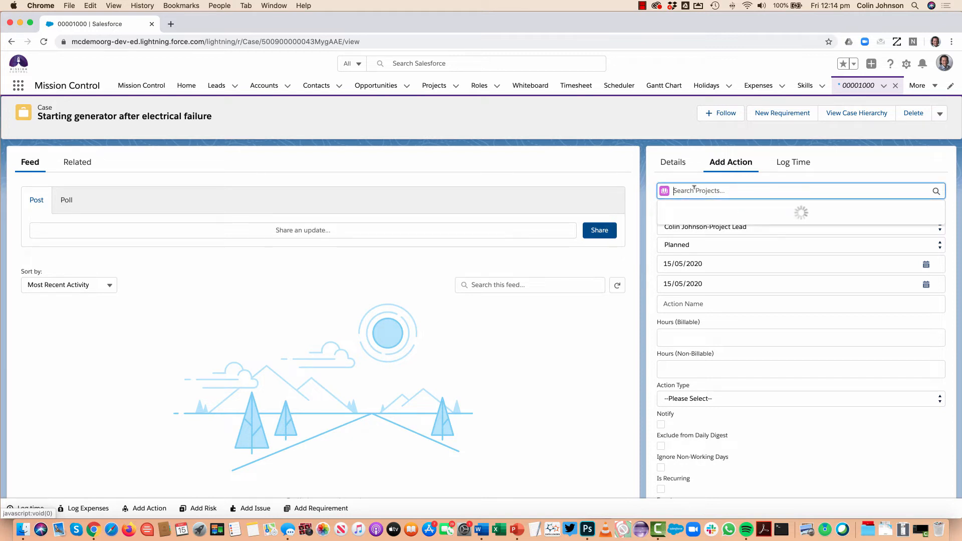
pyautogui.write('ed')
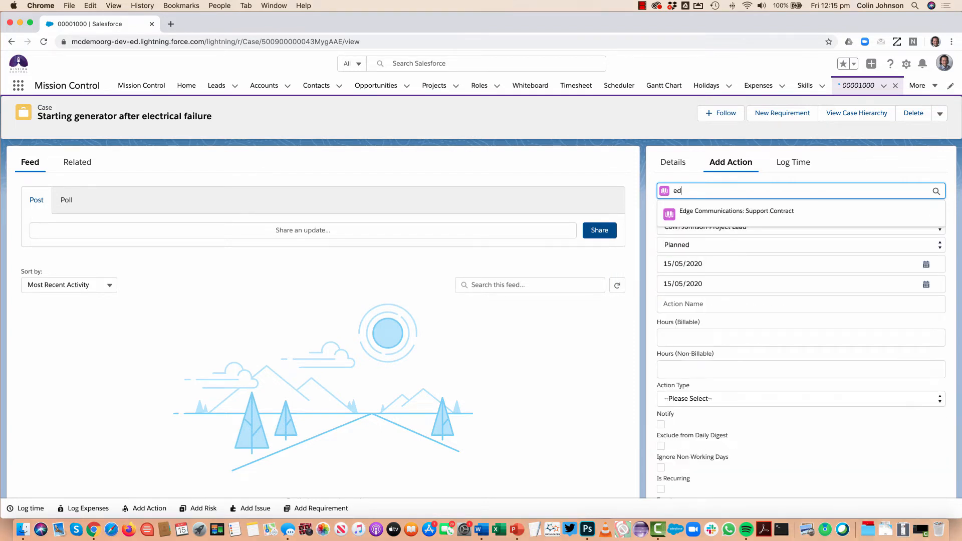
pyautogui.click(732, 214)
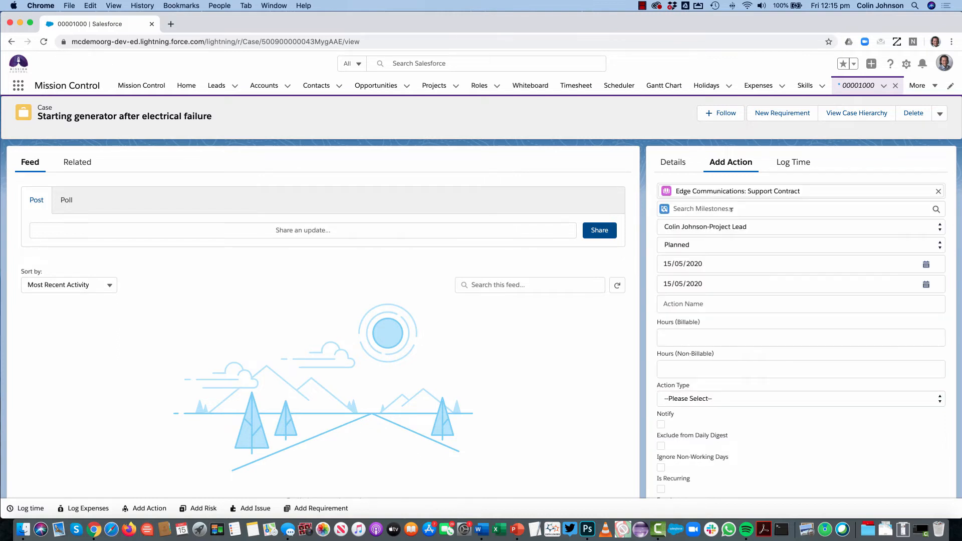
pyautogui.click(696, 207)
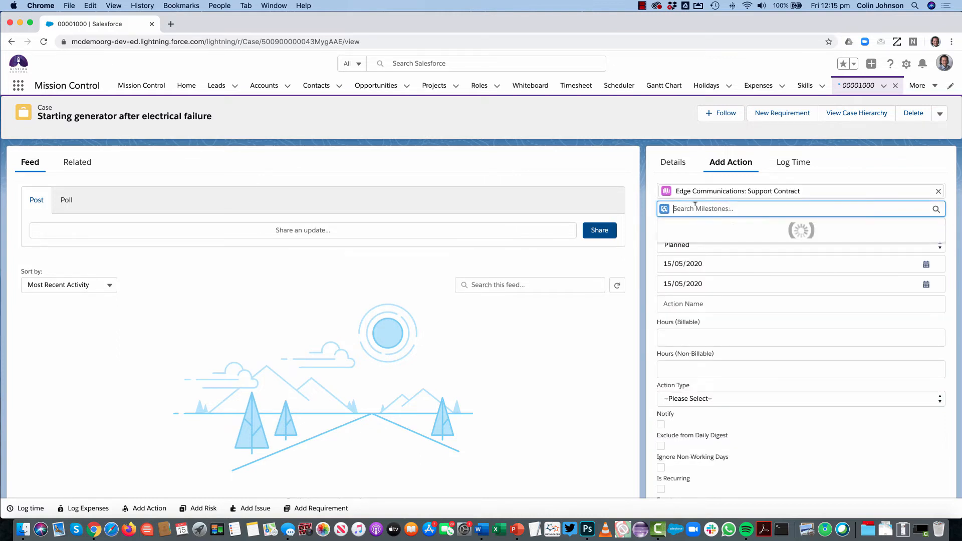
pyautogui.click(687, 266)
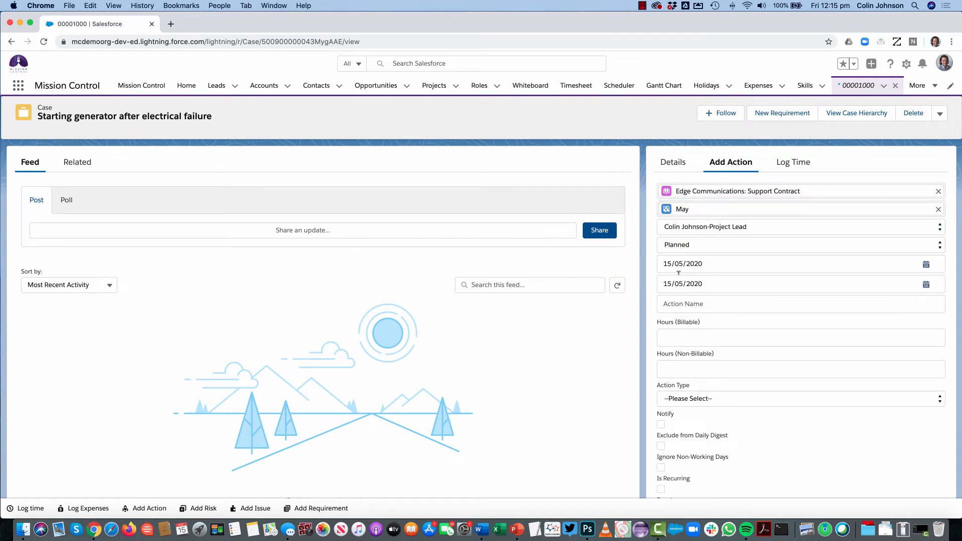
# Name the new action "Case 00100: Support Request"
pyautogui.click(670, 304)
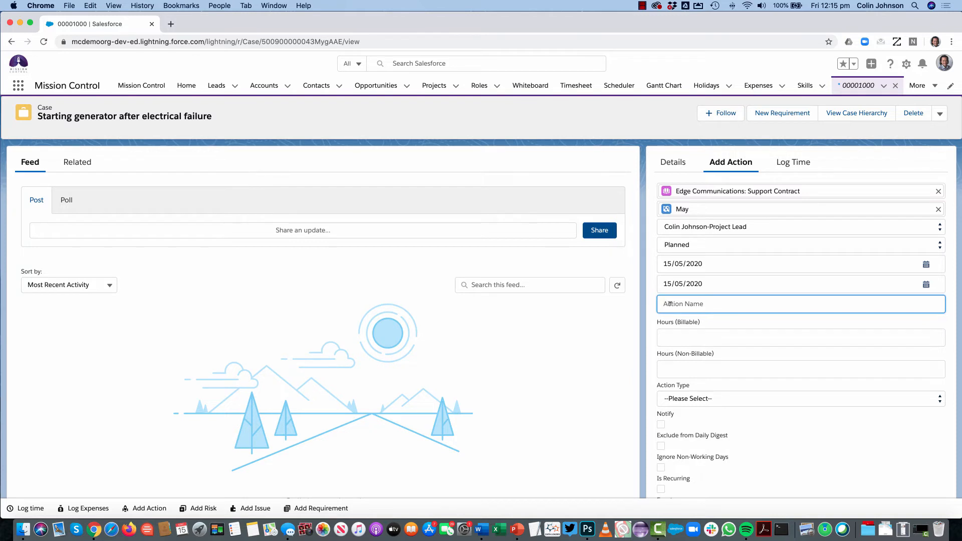
pyautogui.write('CA')
pyautogui.press('BackSpace')
pyautogui.write('ase 00100: Support Request')
# Create the action with 1 billable hour and reload the case's details
pyautogui.click(673, 333)
pyautogui.write('1')
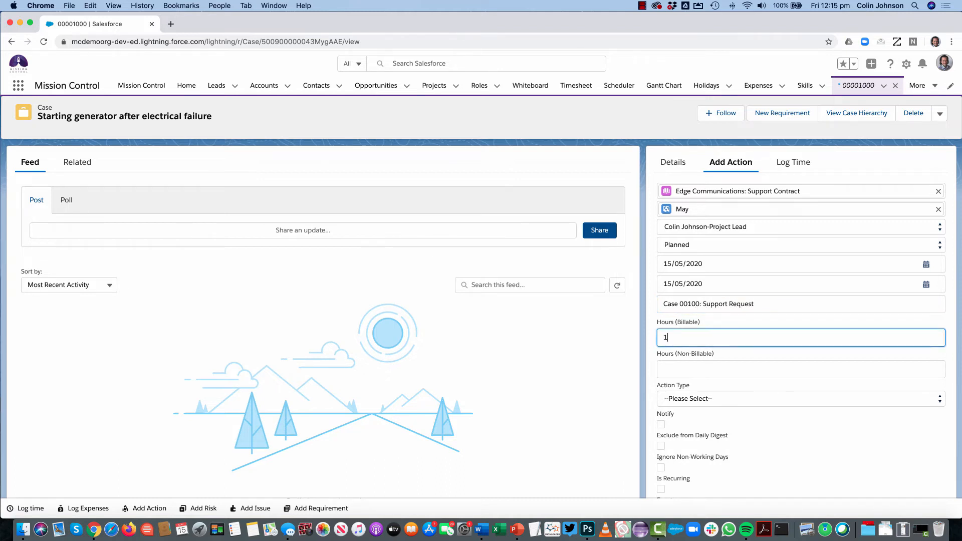
pyautogui.click(790, 429)
pyautogui.scroll(-3, 790, 429)
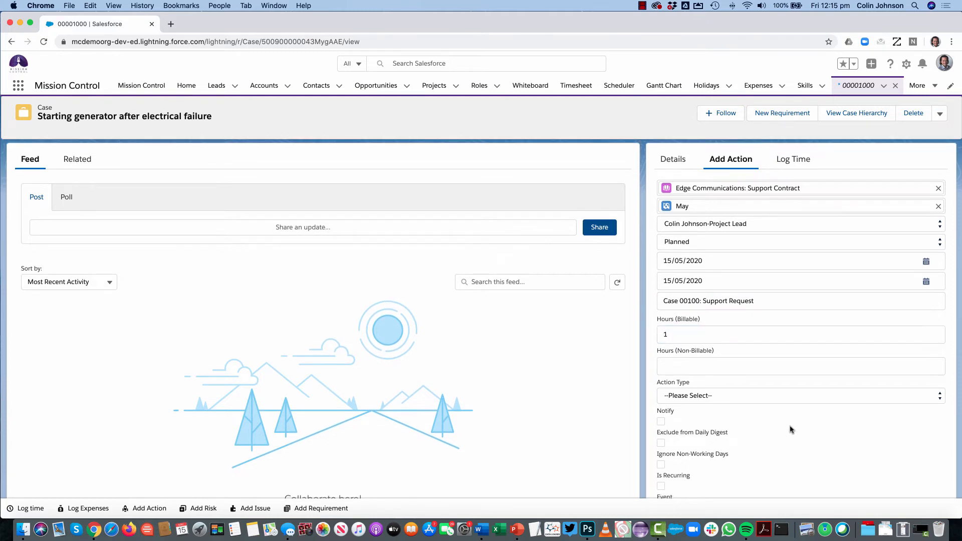
pyautogui.scroll(-2, 754, 441)
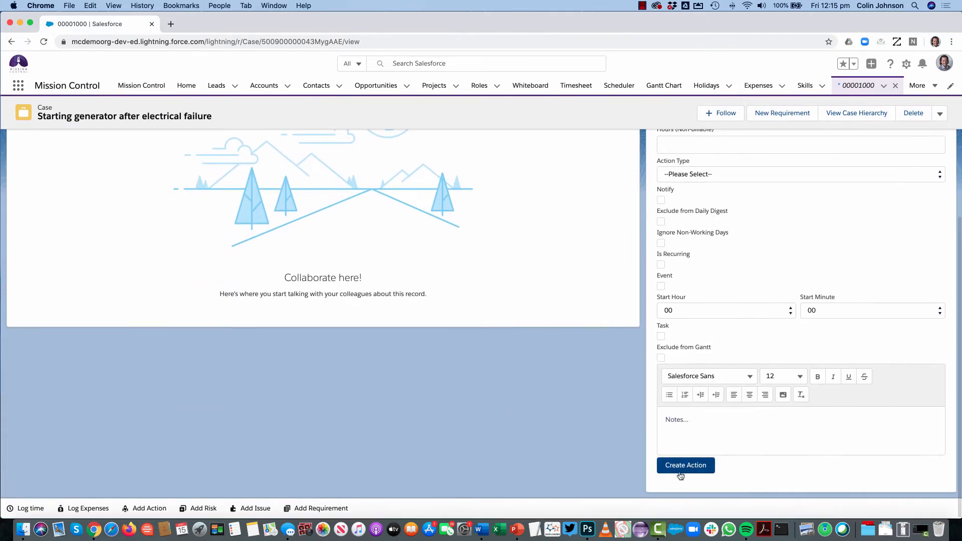
pyautogui.click(680, 465)
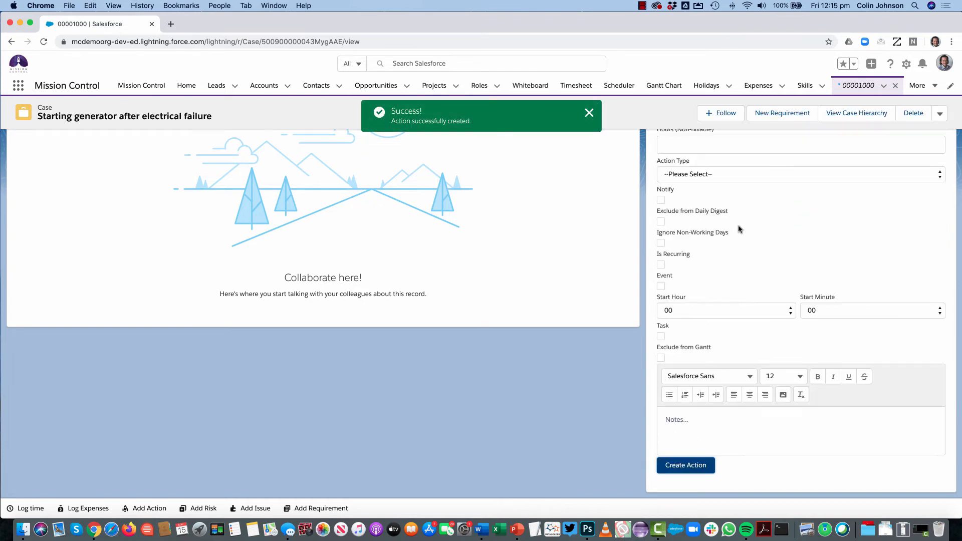
pyautogui.click(669, 194)
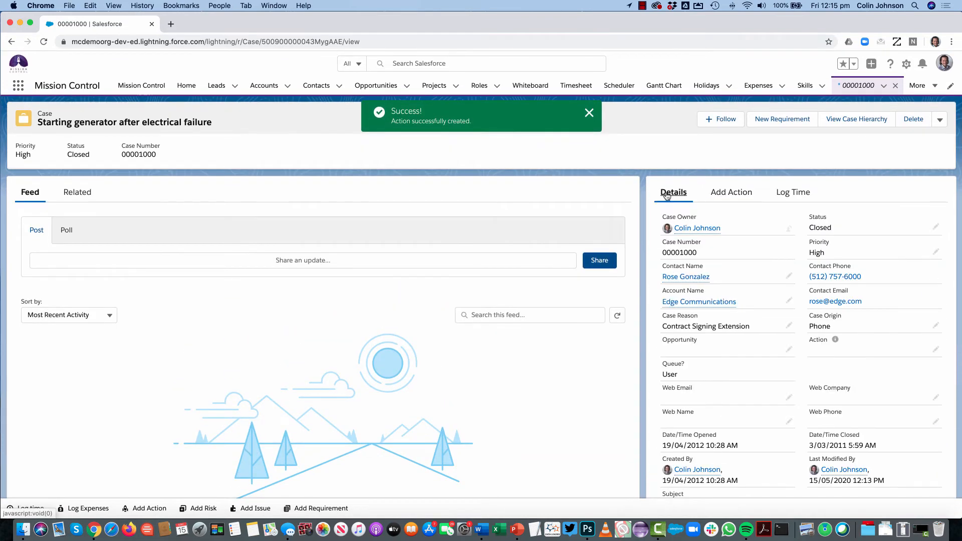
pyautogui.click(43, 42)
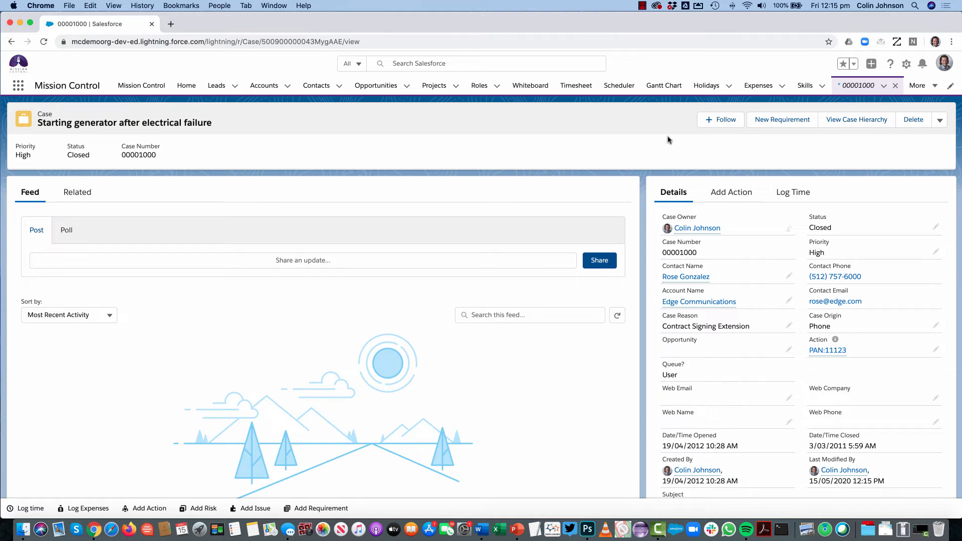
# Log 2 hours against the Case 00100: Support Request action and view the case's related time logs
pyautogui.click(798, 195)
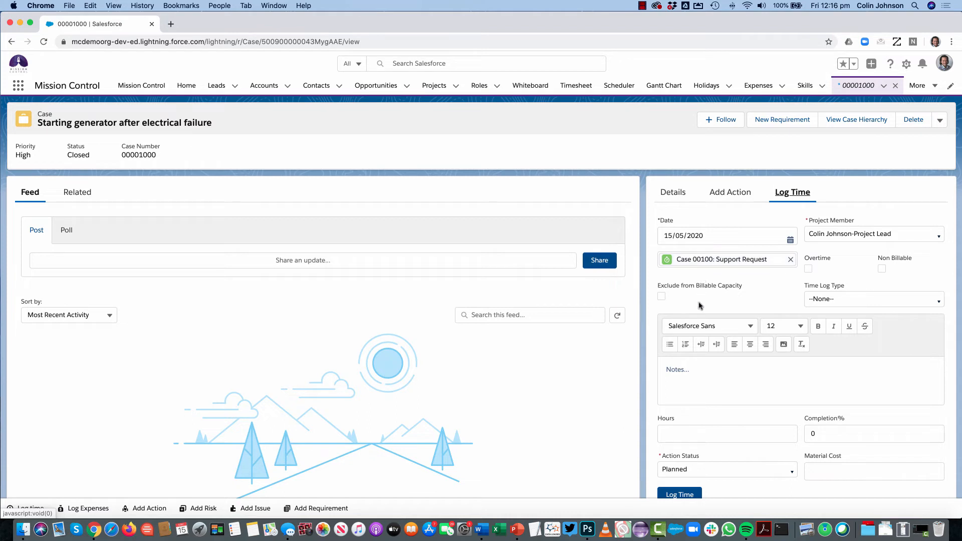
pyautogui.click(677, 370)
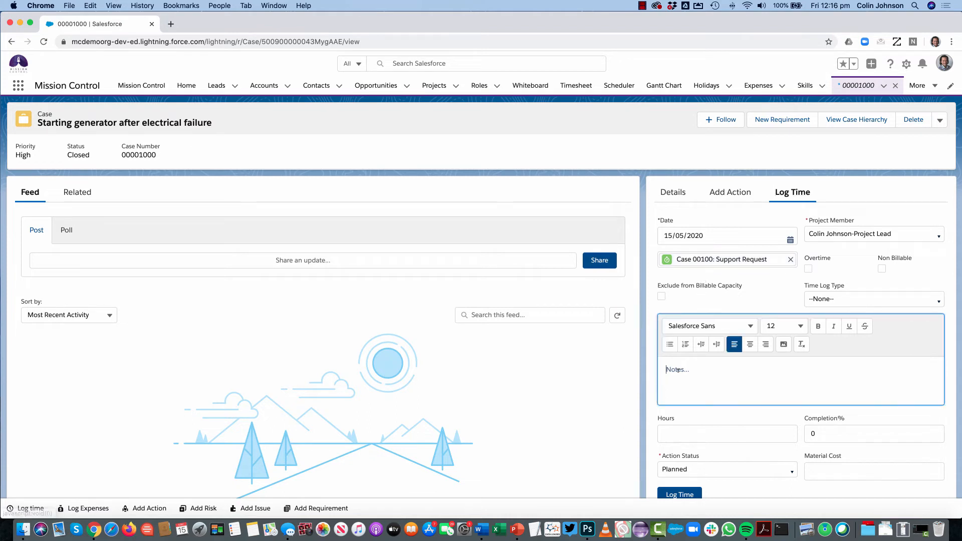
pyautogui.click(668, 435)
pyautogui.write('2')
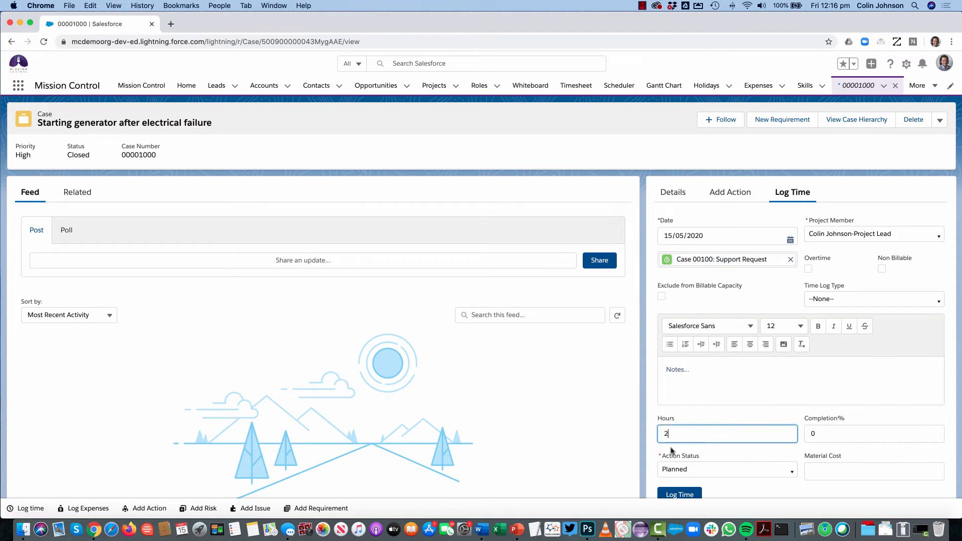
pyautogui.click(676, 495)
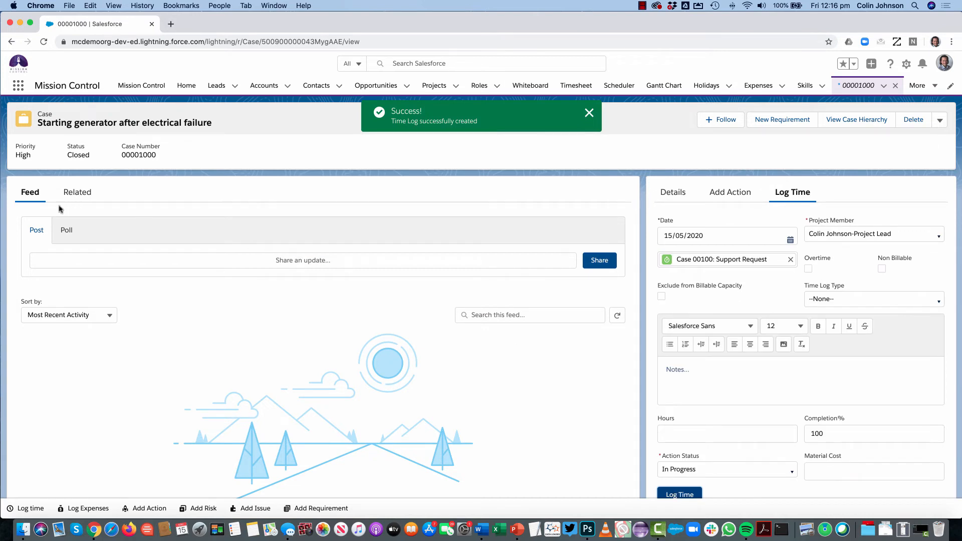
pyautogui.click(83, 194)
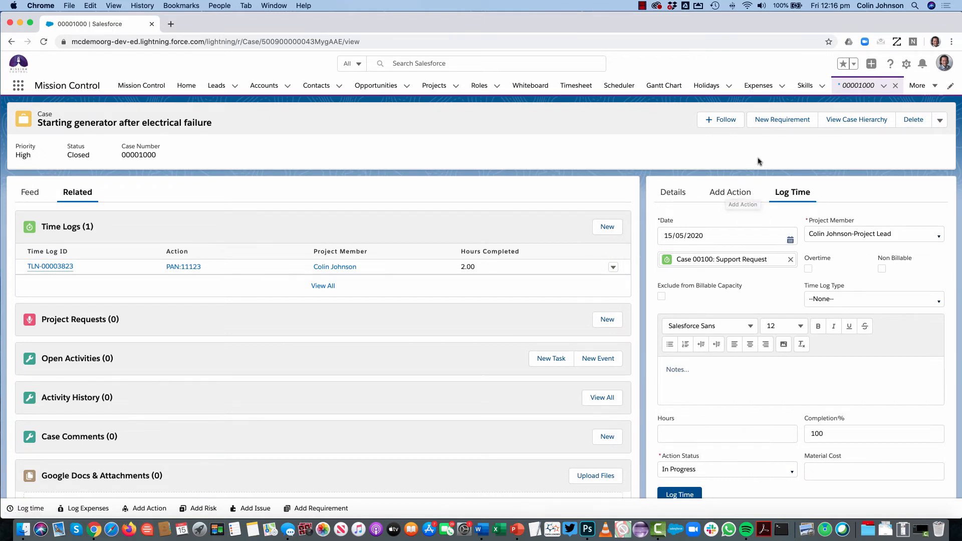
# Open the case record page in the Lightning App Builder and examine its tab setup and the Add Action component
pyautogui.click(907, 67)
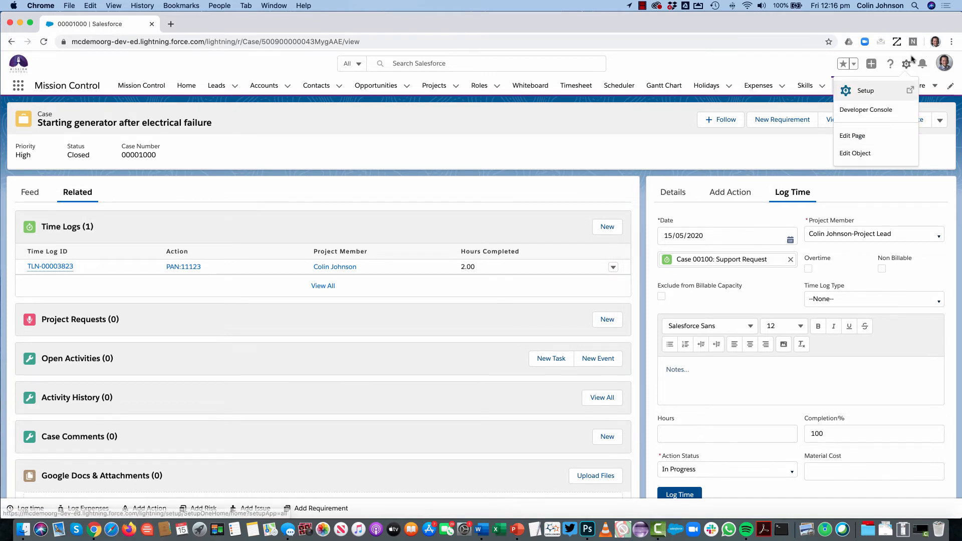
pyautogui.click(854, 138)
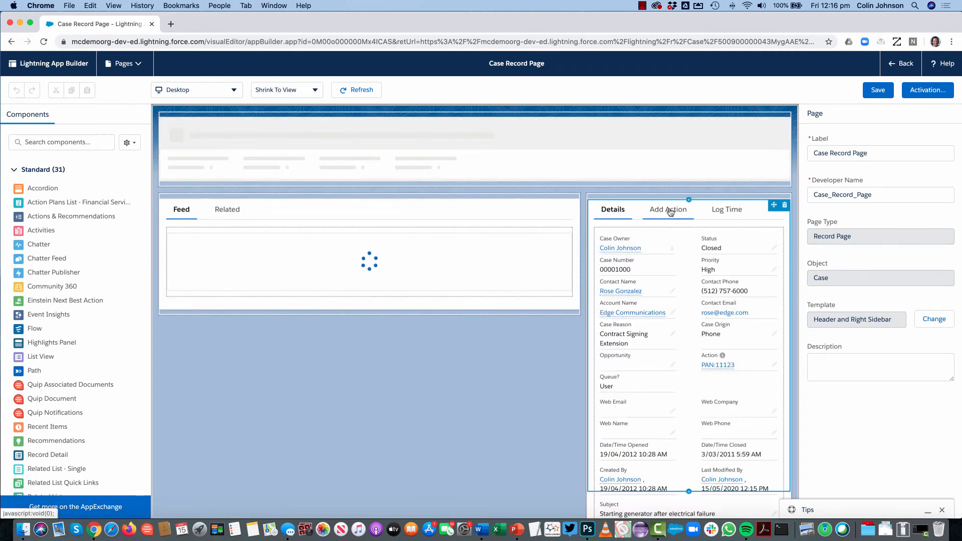
pyautogui.click(689, 211)
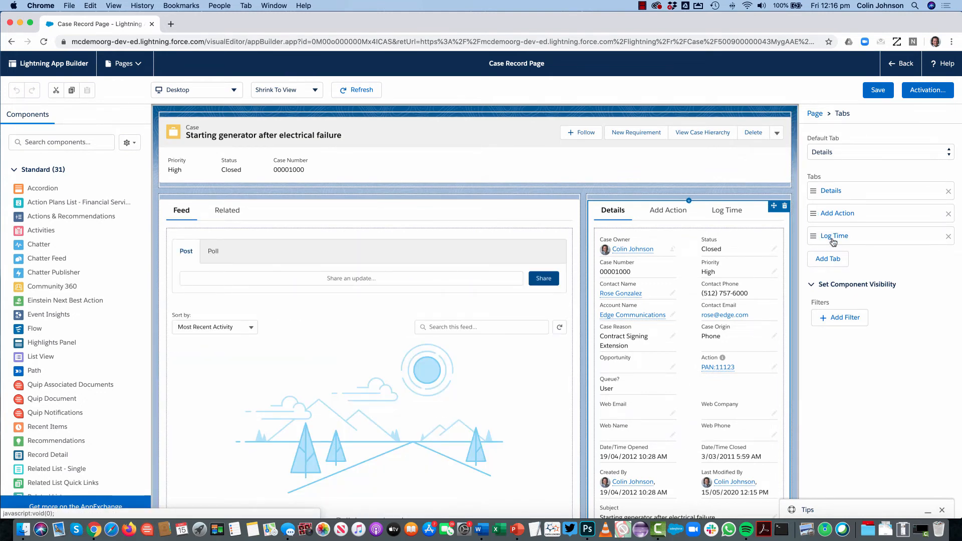
pyautogui.click(670, 211)
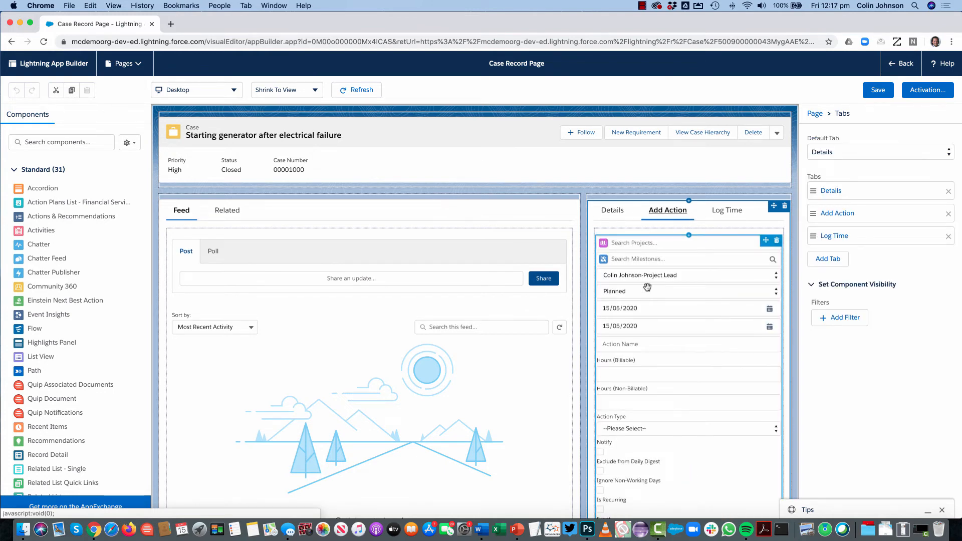
pyautogui.click(641, 313)
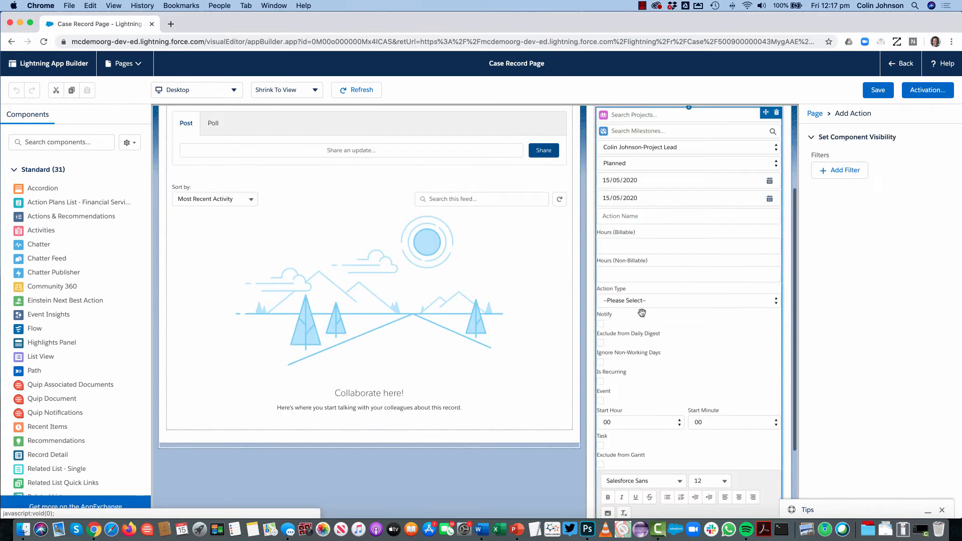
pyautogui.scroll(2, 686, 224)
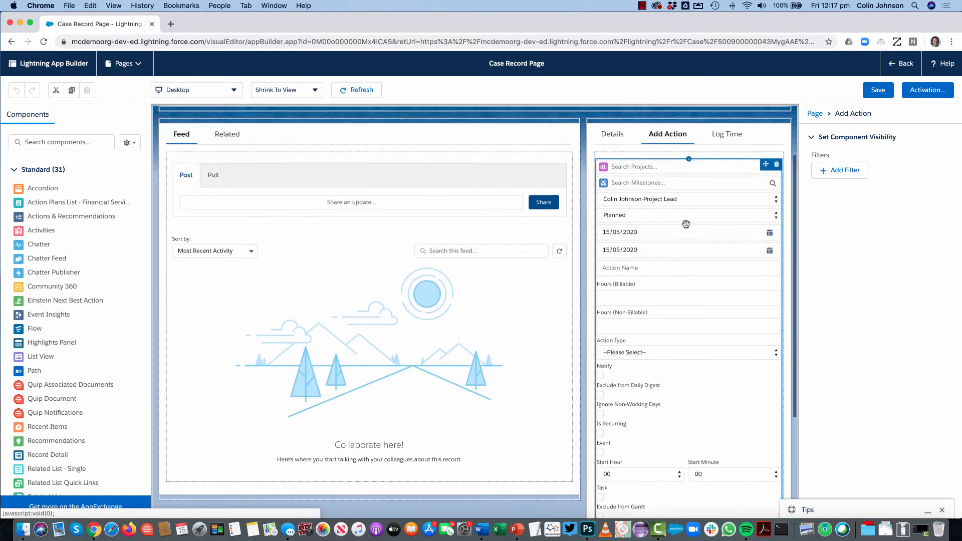
# Examine the Log Time tab's component on the case page layout and return to the case record
pyautogui.scroll(1, 686, 224)
pyautogui.click(725, 178)
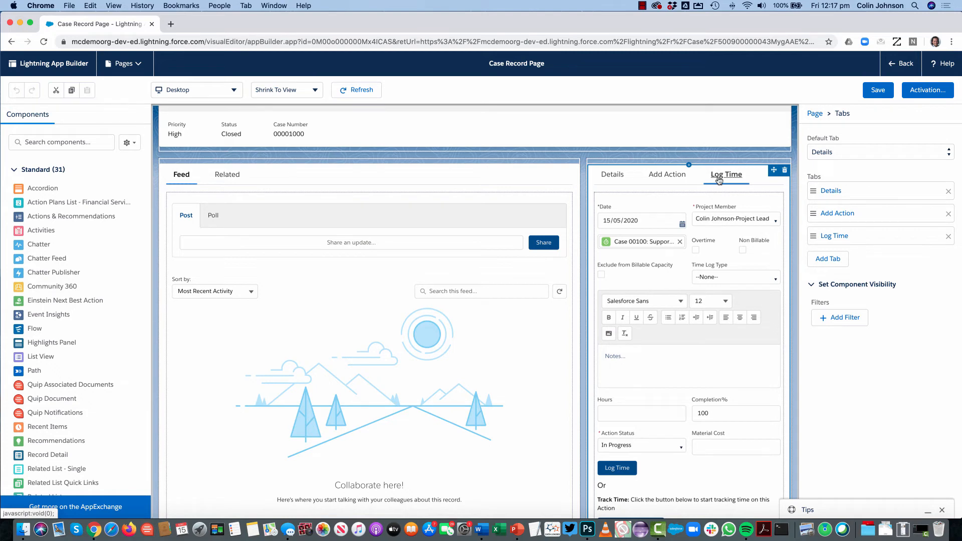
pyautogui.click(899, 65)
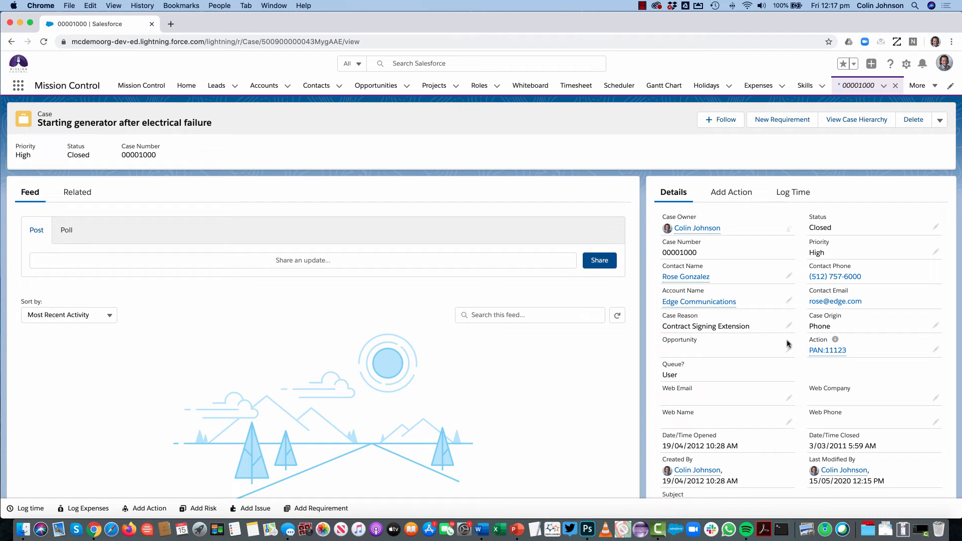
# Open the permission sets in Setup and view the Mission Control Case Fields set
pyautogui.click(907, 64)
pyautogui.click(868, 94)
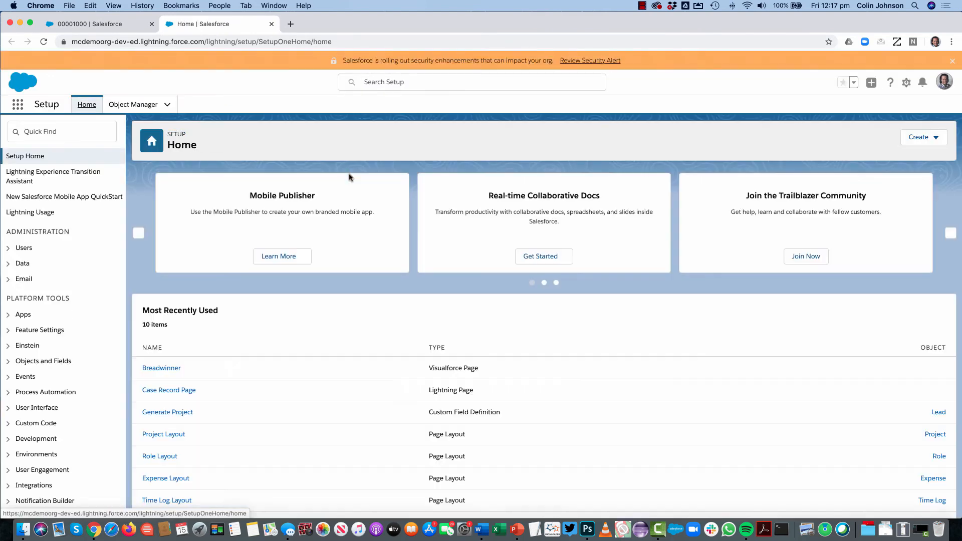
pyautogui.click(9, 247)
pyautogui.click(42, 267)
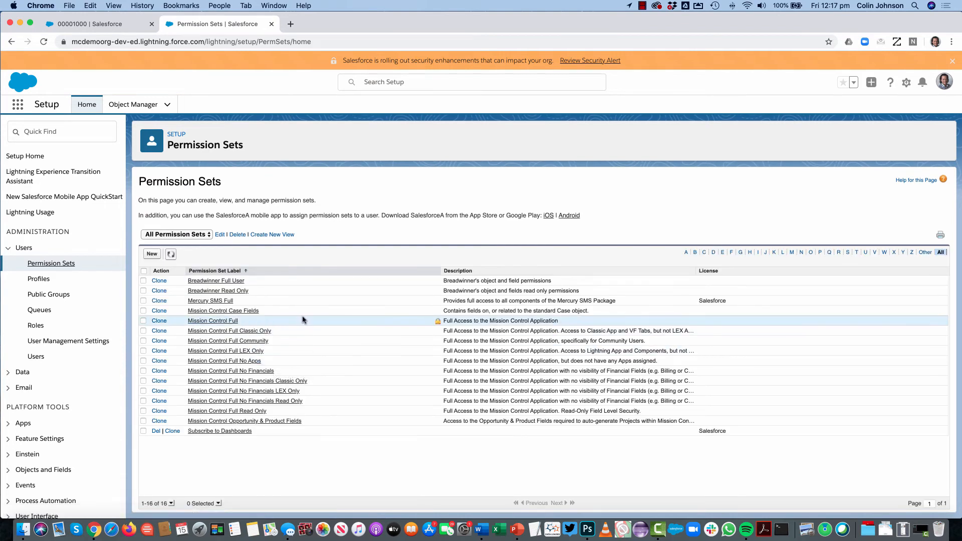
pyautogui.click(242, 312)
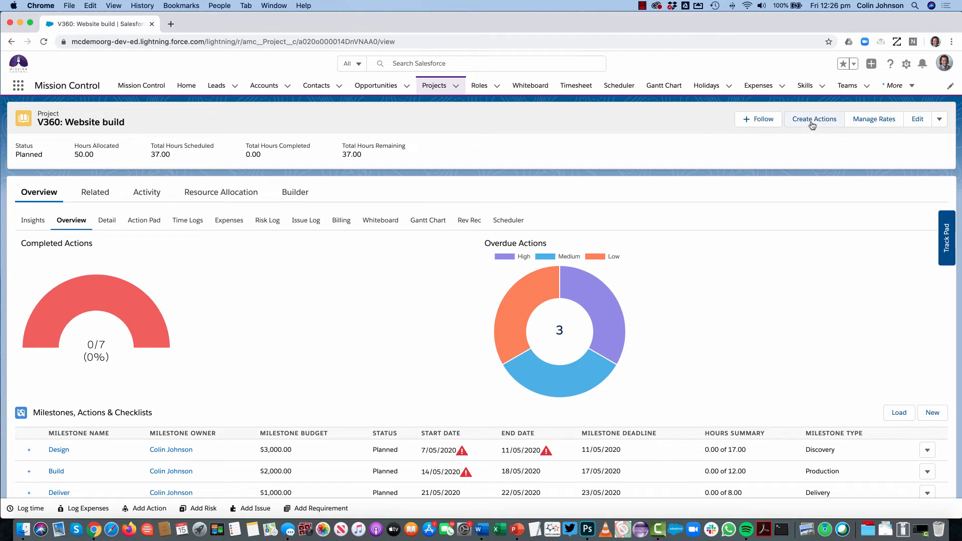
# Open Create Actions for the V360: Website build project
pyautogui.click(940, 120)
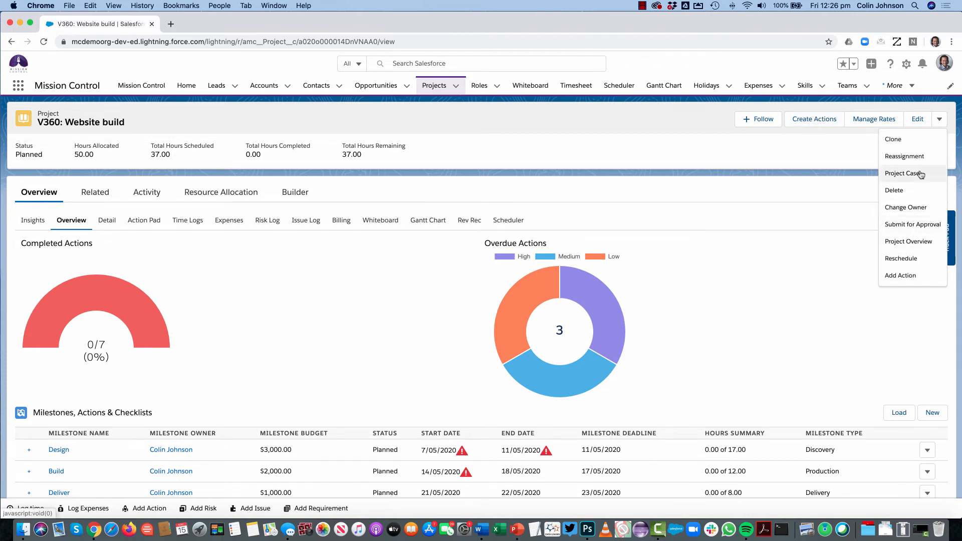
pyautogui.click(689, 144)
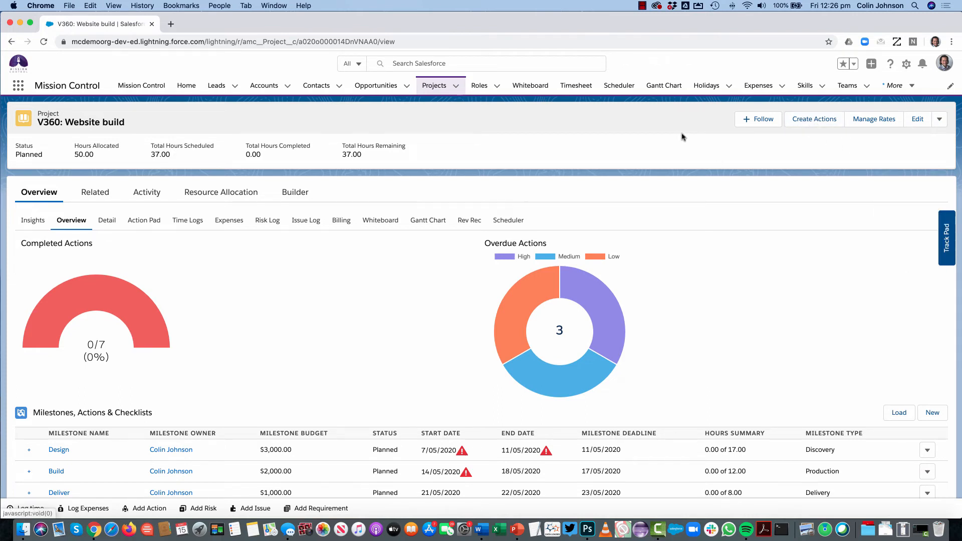
pyautogui.click(810, 125)
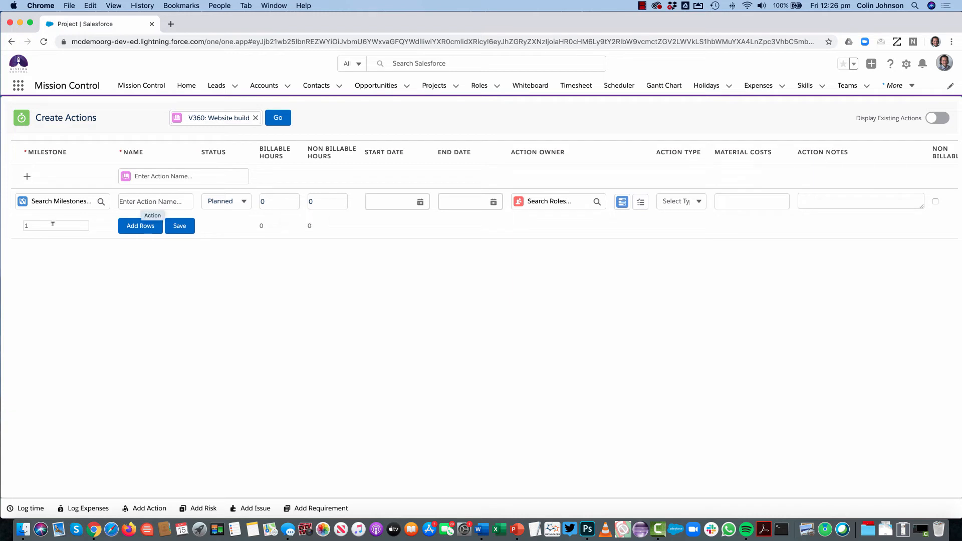
# Try adding 5 blank action rows at once and discard them by reloading the page
pyautogui.click(30, 225)
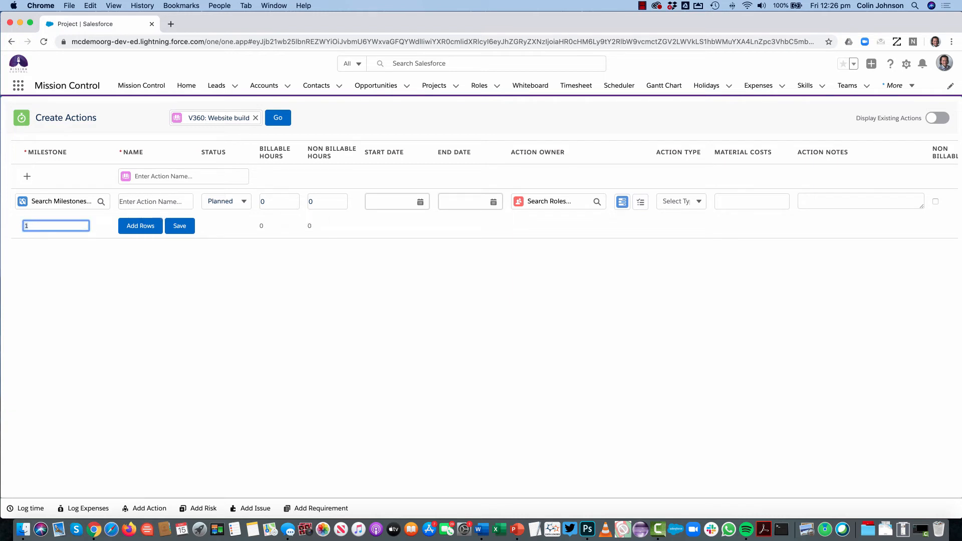
pyautogui.write('5')
pyautogui.click(128, 227)
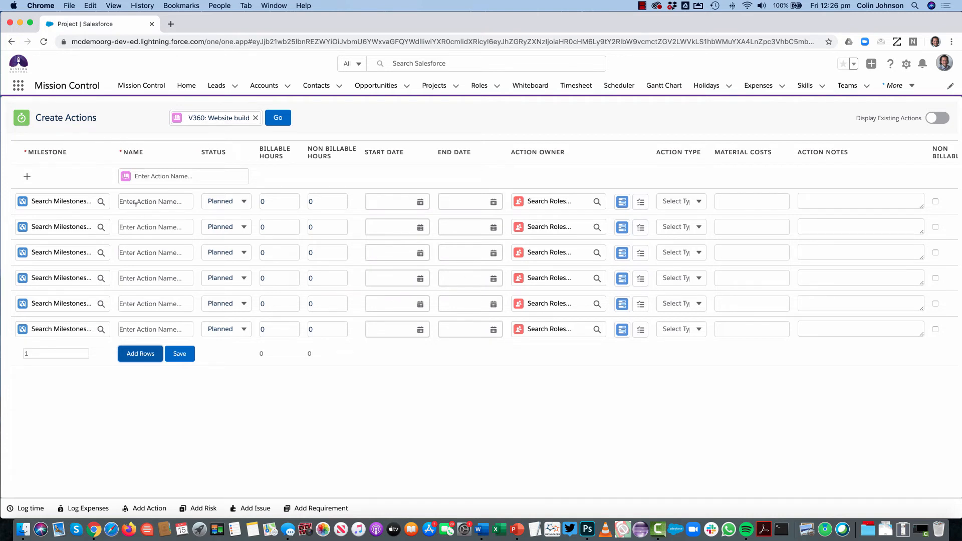
pyautogui.click(44, 42)
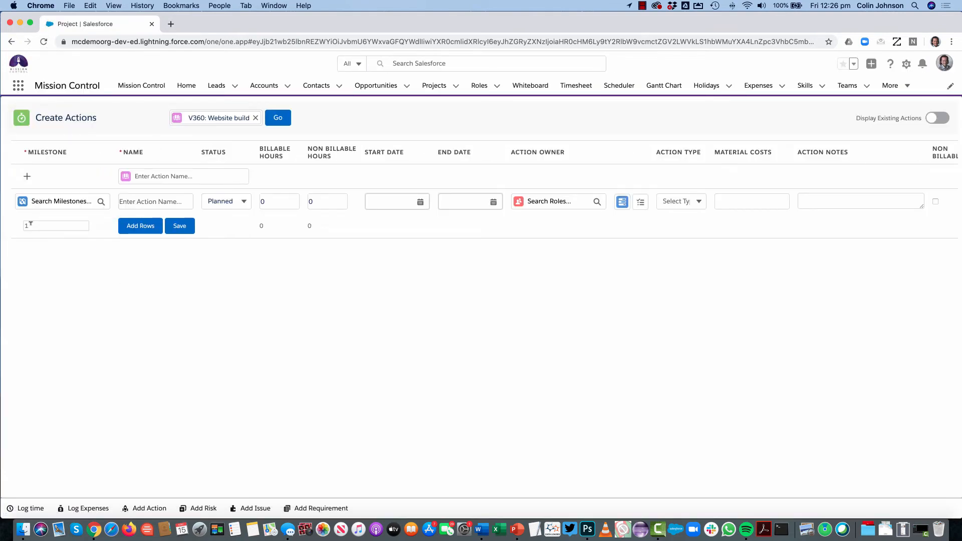
# Enter four actions named Design Wireframes, Design UI, Build Framework and Bbuild Page Content
pyautogui.click(130, 199)
pyautogui.write('D')
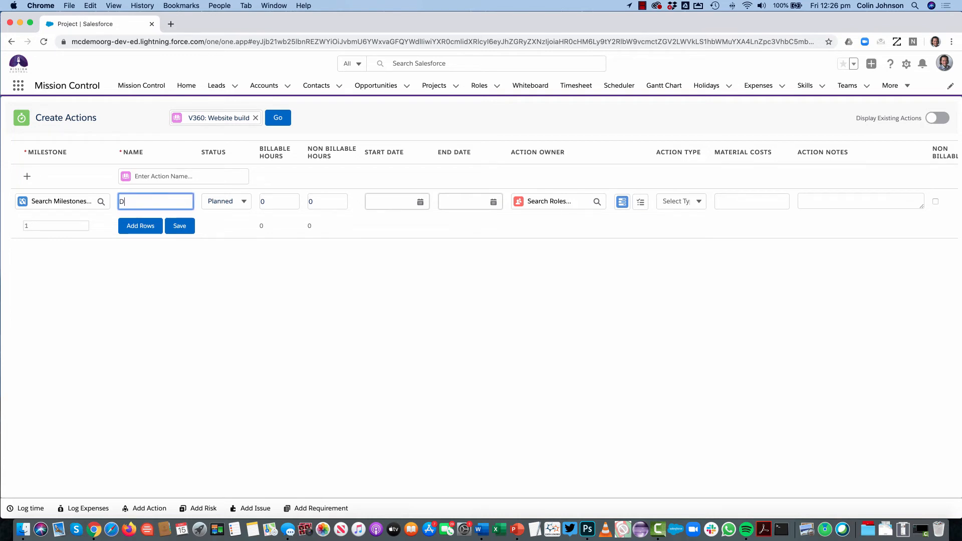
pyautogui.write('esign Wireframesw')
pyautogui.click(143, 176)
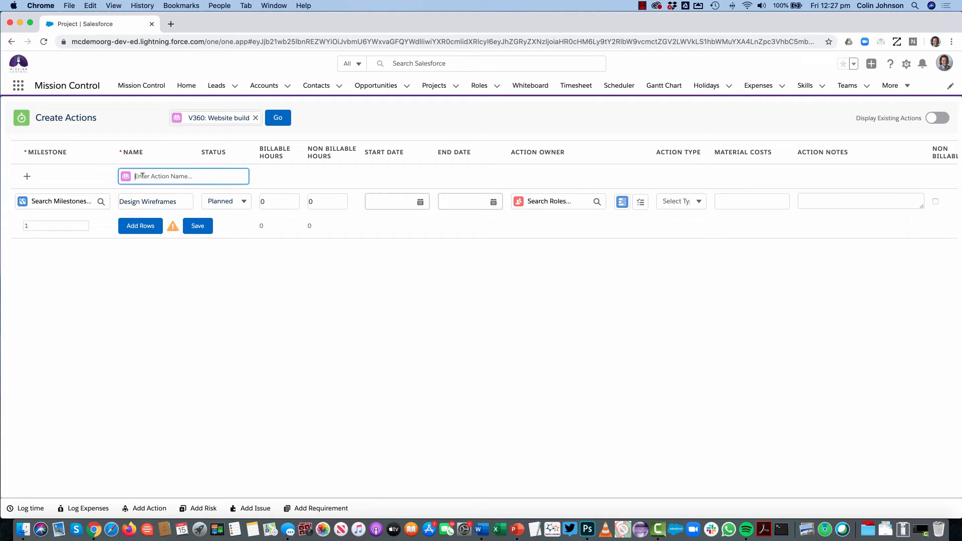
pyautogui.write('Design')
pyautogui.press('Return')
pyautogui.write('Build Framework')
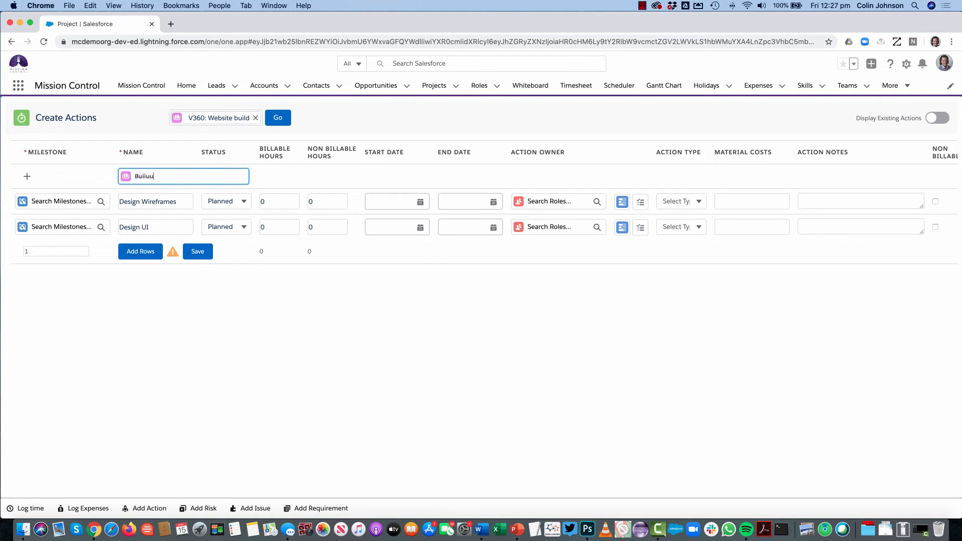
pyautogui.press('Return')
pyautogui.write('Bbuild Page Content')
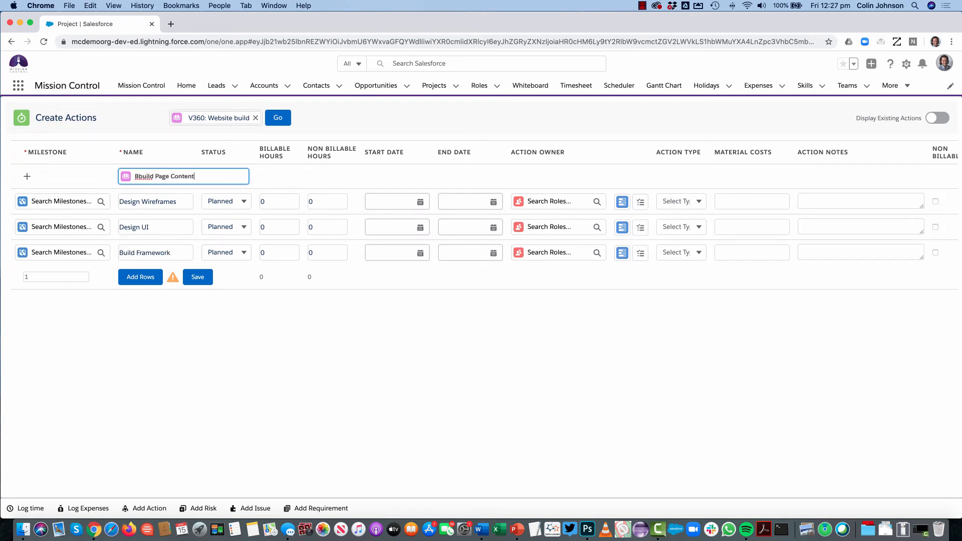
pyautogui.press('Return')
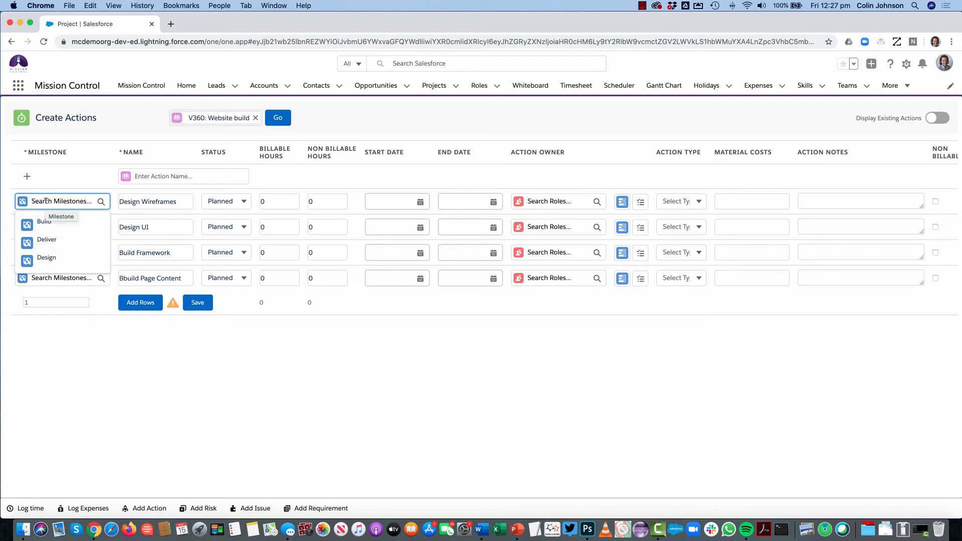
# Set the Design Wireframes action's milestone to Design and browse the available action owners without choosing one
pyautogui.write('de')
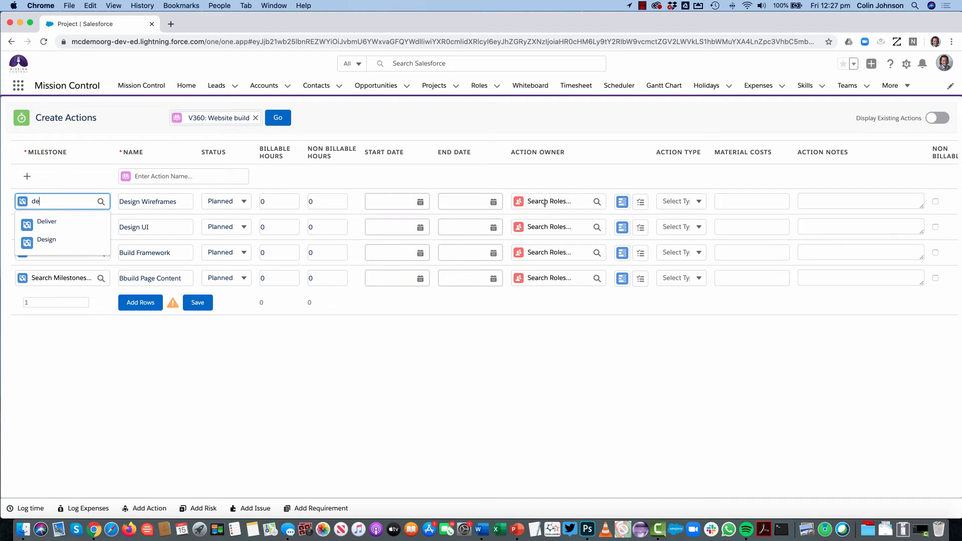
pyautogui.click(48, 243)
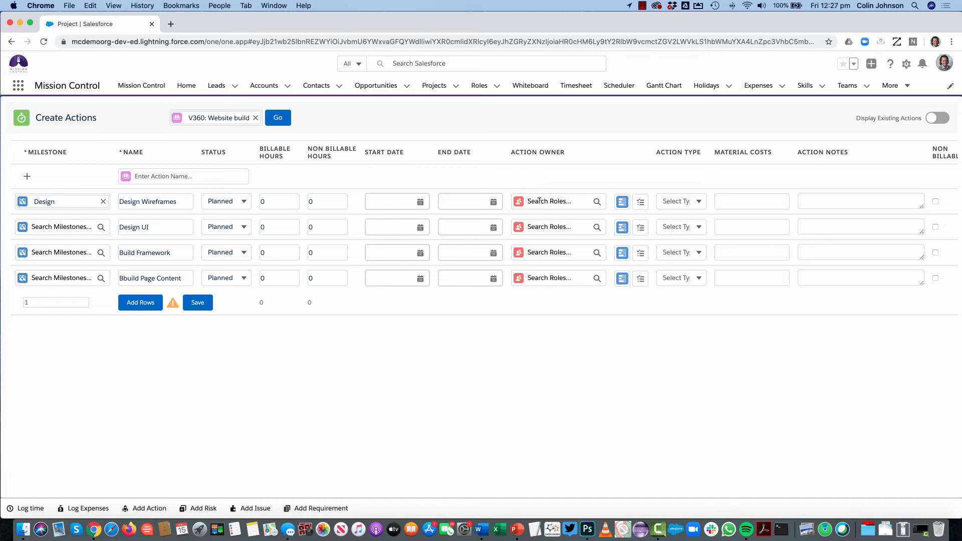
pyautogui.click(540, 199)
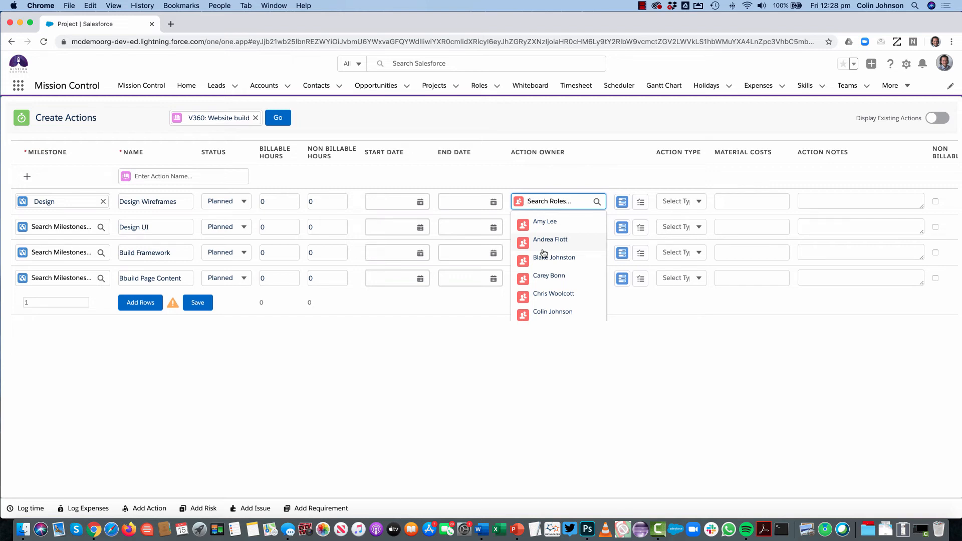
pyautogui.click(501, 179)
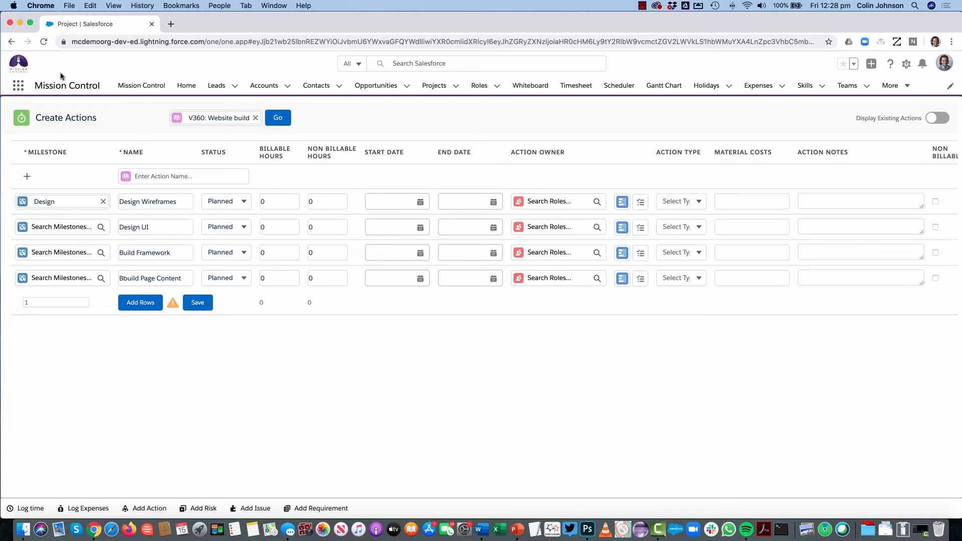
# Discard the unsaved action rows by reloading the page and turn on Display Existing Actions
pyautogui.click(43, 43)
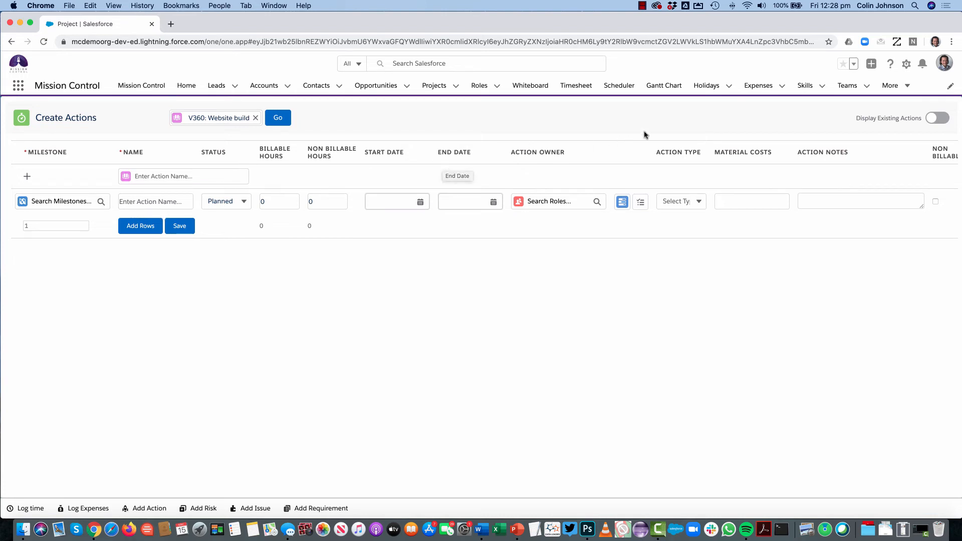
pyautogui.click(943, 118)
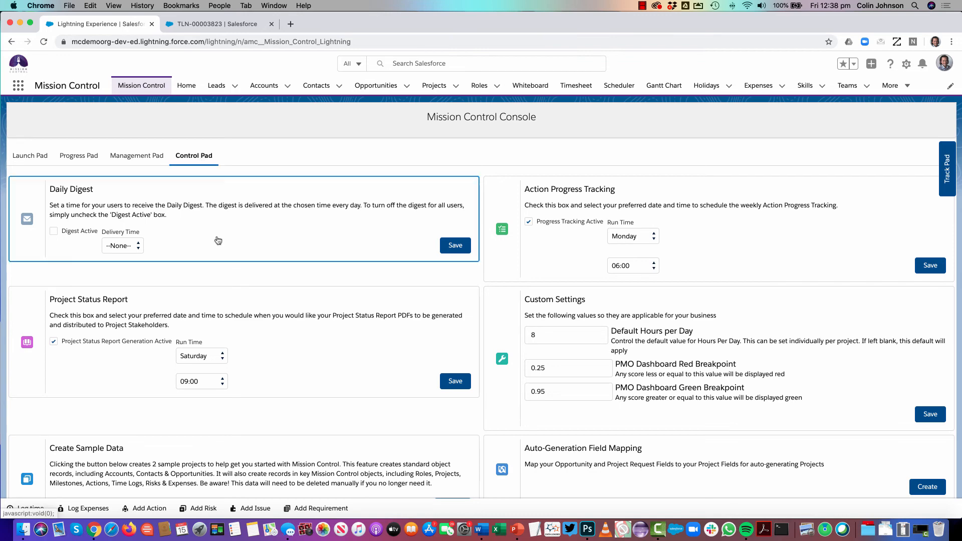
# Enable Disable Deletion of Approved Time Logs in the Project Automation Settings and save the settings
pyautogui.scroll(-2, 221, 250)
pyautogui.scroll(-10, 220, 252)
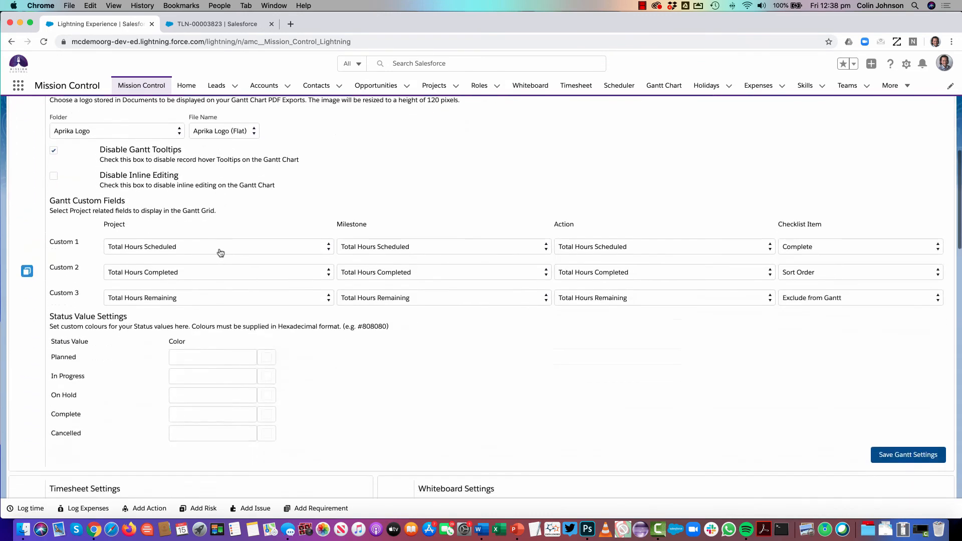
pyautogui.scroll(-10, 221, 252)
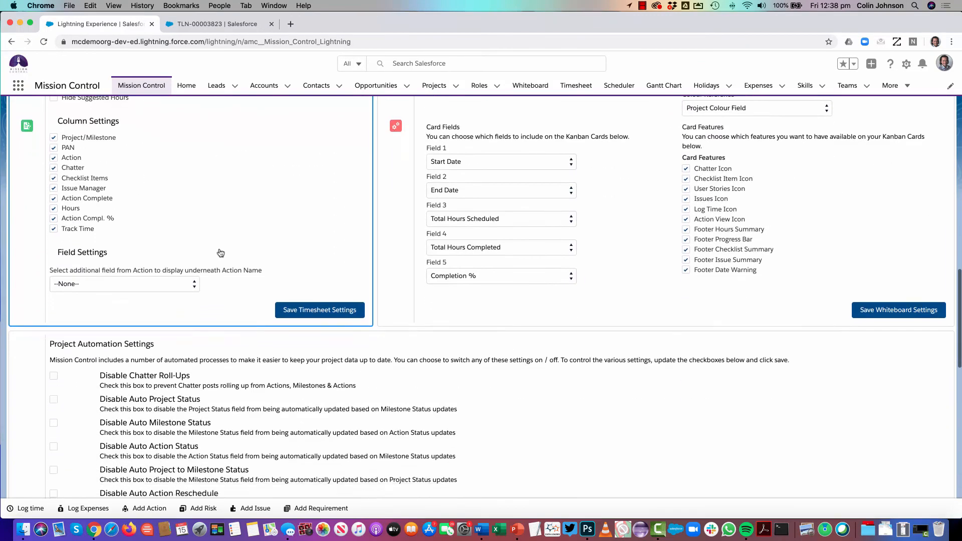
pyautogui.scroll(-6, 220, 252)
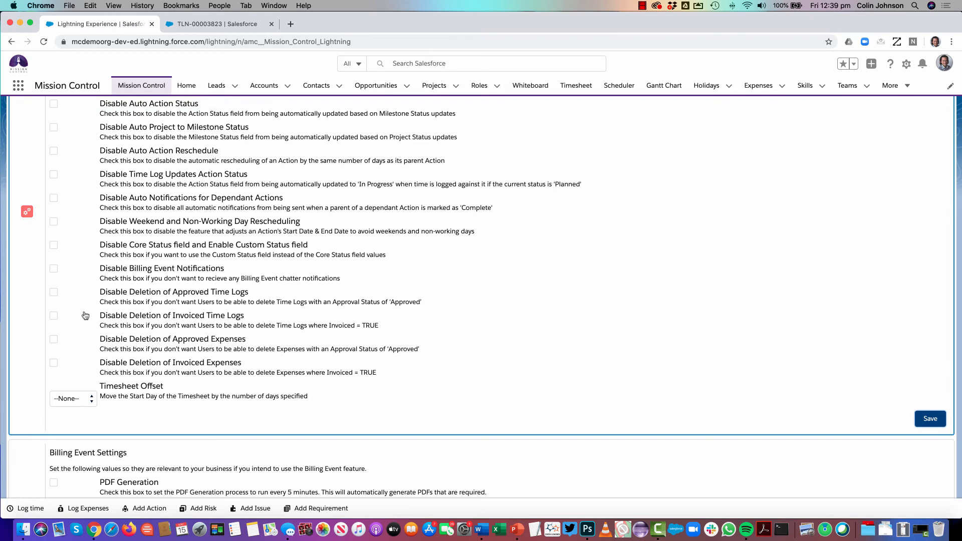
pyautogui.click(53, 293)
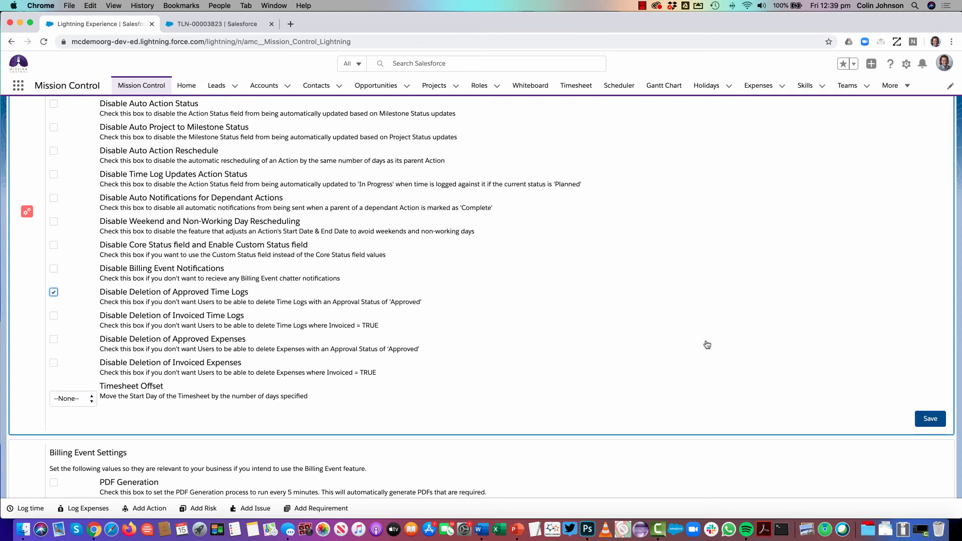
pyautogui.click(924, 417)
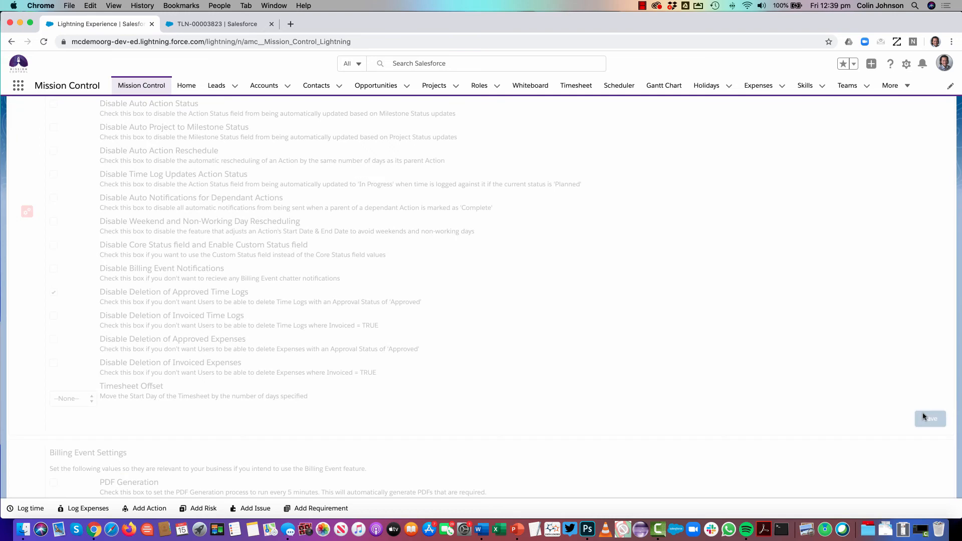
# Try to delete the approved time log of the Case 00100: Support Request action
pyautogui.click(203, 26)
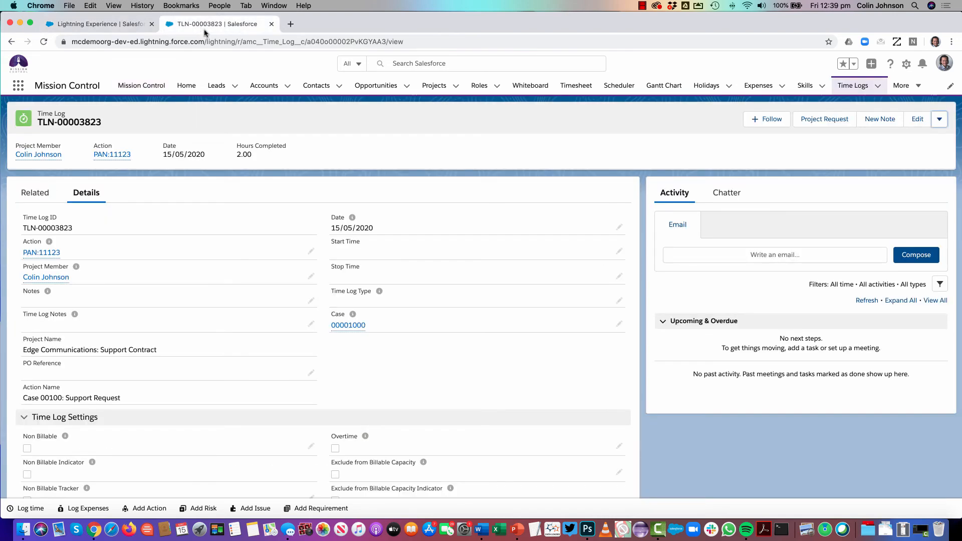
pyautogui.click(939, 120)
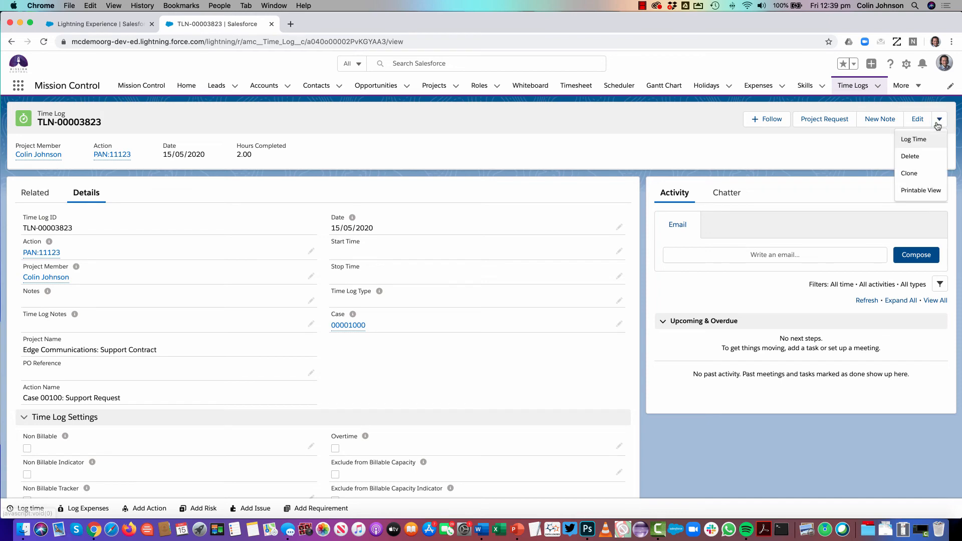
pyautogui.click(913, 157)
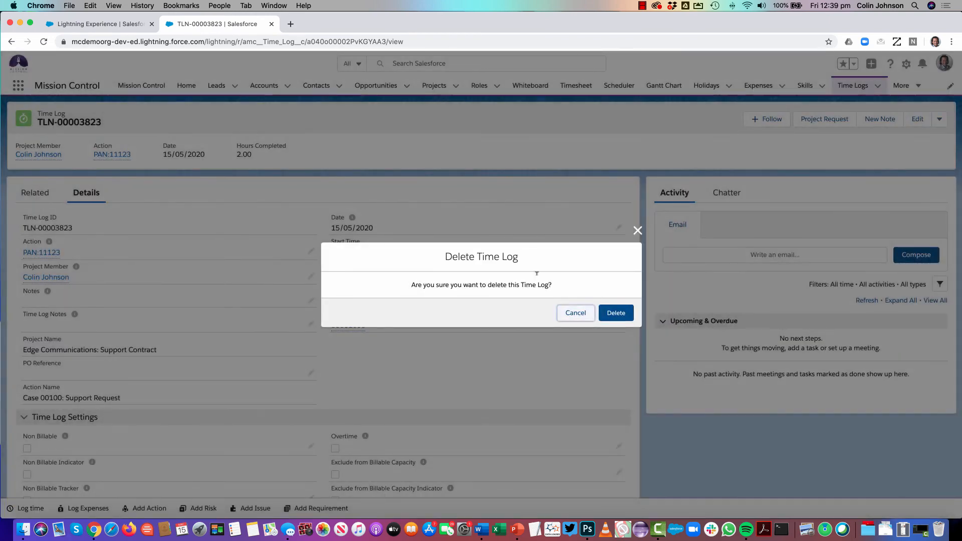
pyautogui.click(617, 313)
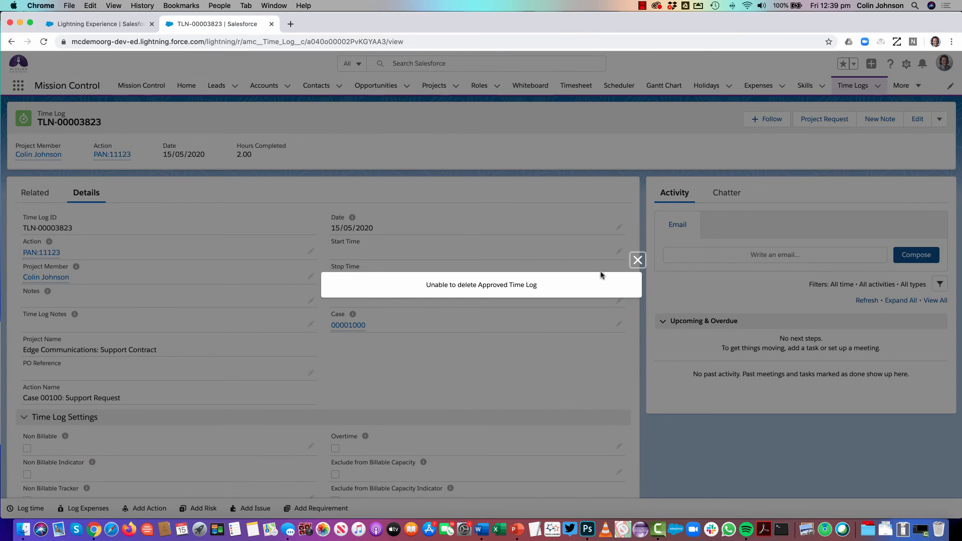
pyautogui.click(637, 259)
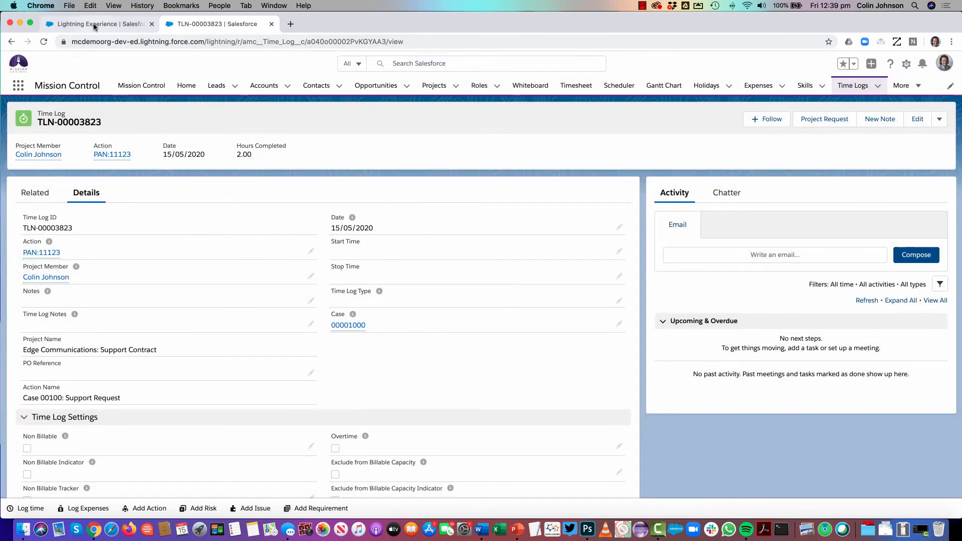
# Enable Disable Deletion of Invoiced Time Logs, Approved Expenses and Invoiced Expenses in the Project Automation Settings and save them
pyautogui.click(121, 25)
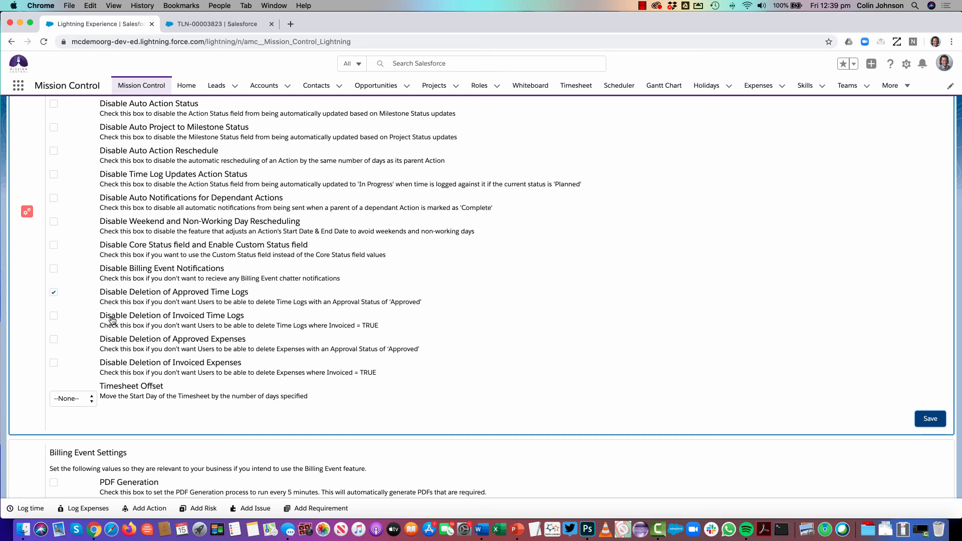
pyautogui.click(53, 316)
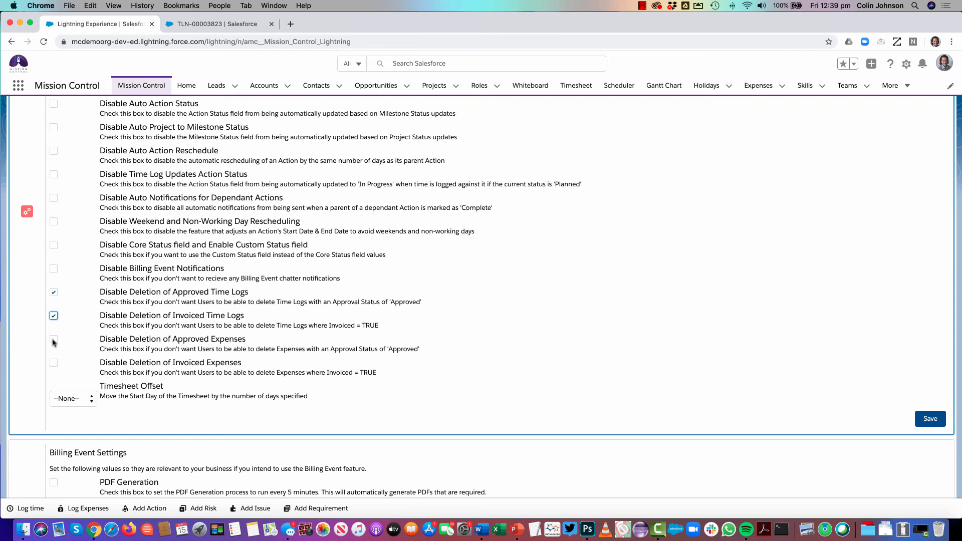
pyautogui.click(53, 340)
pyautogui.click(54, 364)
pyautogui.click(54, 339)
pyautogui.click(53, 362)
pyautogui.click(930, 418)
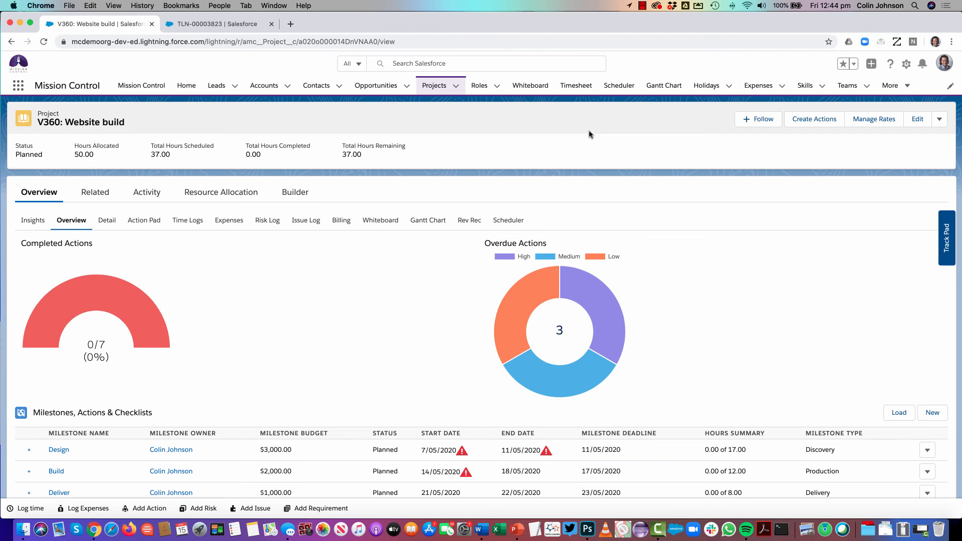
# Open the V360: Website build project for editing and find the expense approval options under Expense Information
pyautogui.click(918, 121)
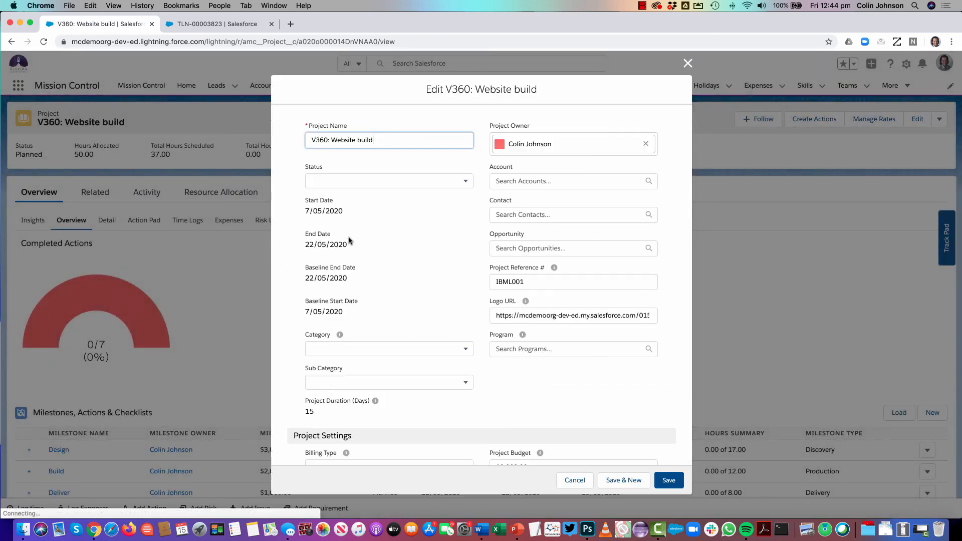
pyautogui.scroll(-10, 349, 241)
pyautogui.scroll(-15, 349, 240)
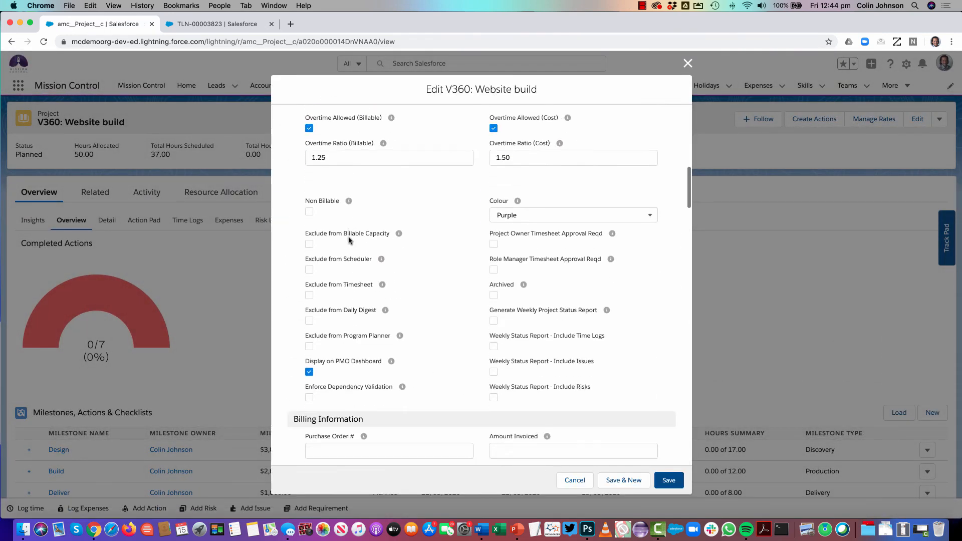
pyautogui.scroll(-10, 348, 241)
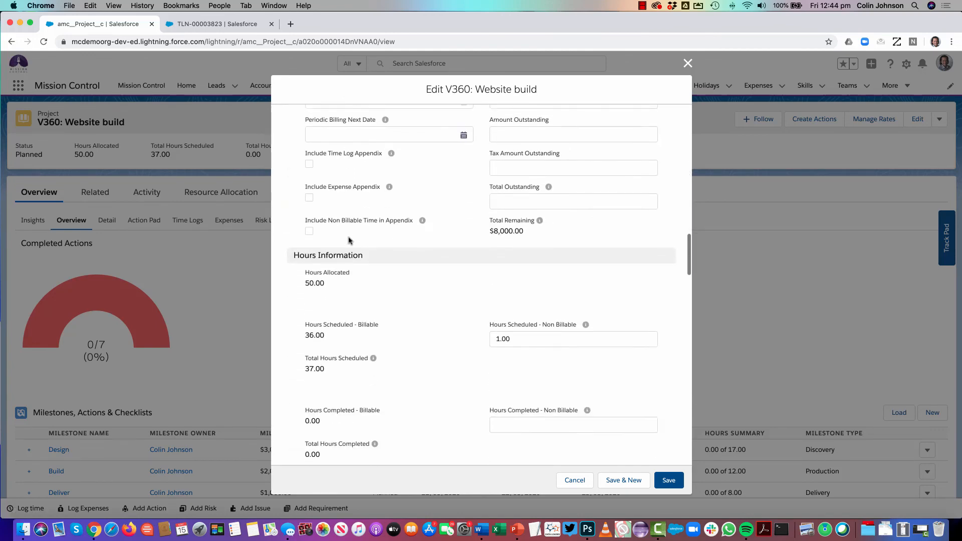
pyautogui.scroll(-5, 348, 235)
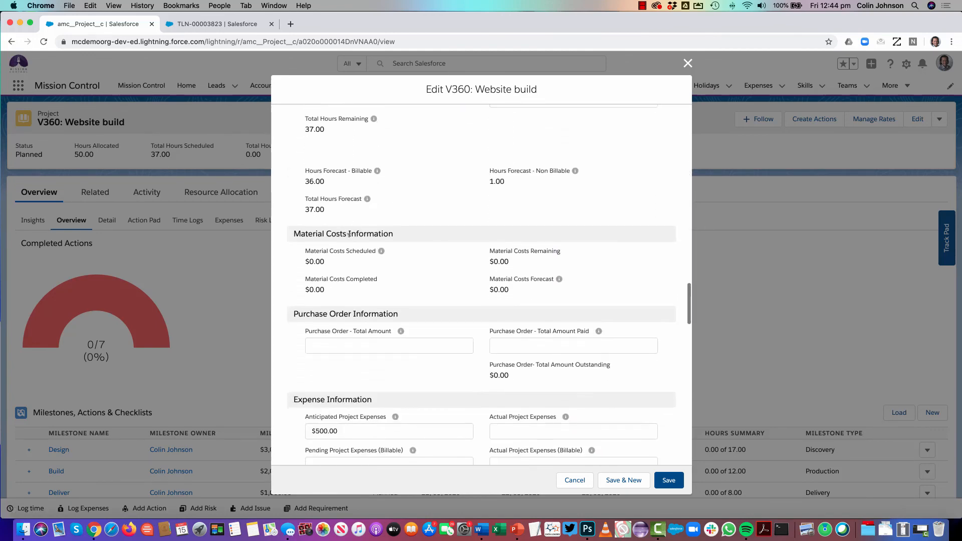
pyautogui.scroll(-5, 349, 235)
pyautogui.scroll(-1, 349, 236)
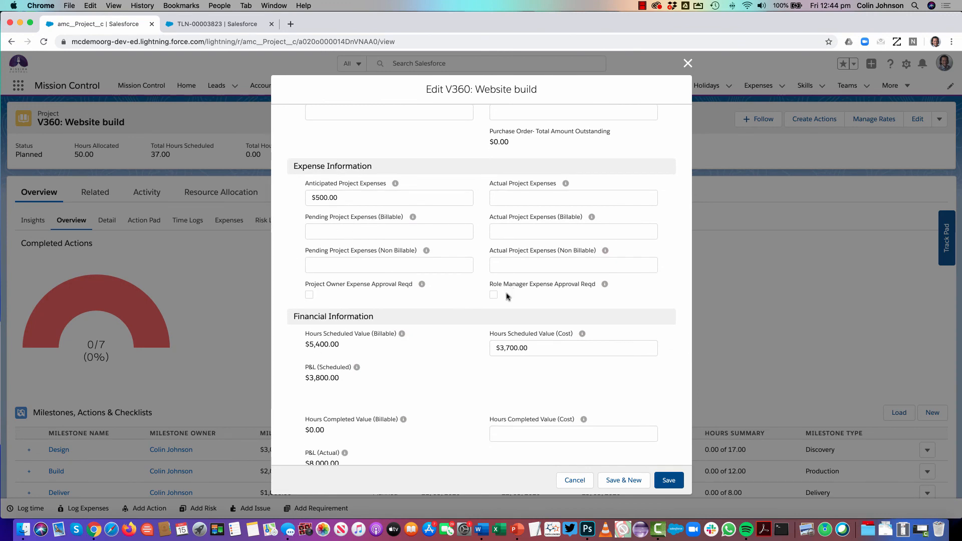
# Try out Project Owner Expense Approval Reqd and Role Manager Expense Approval Reqd, and close the project form without saving
pyautogui.click(309, 294)
pyautogui.click(494, 296)
pyautogui.click(494, 296)
pyautogui.click(309, 295)
pyautogui.click(493, 296)
pyautogui.click(493, 296)
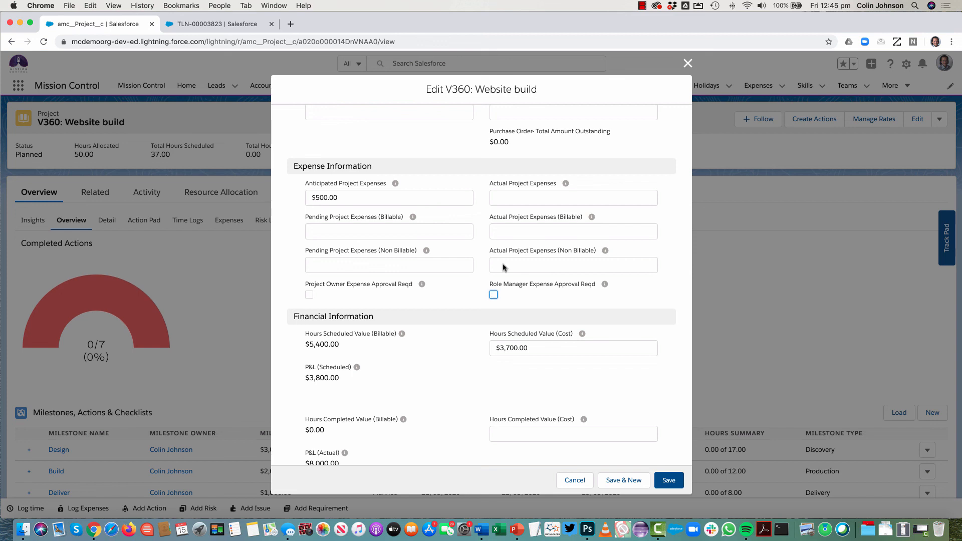
pyautogui.click(689, 63)
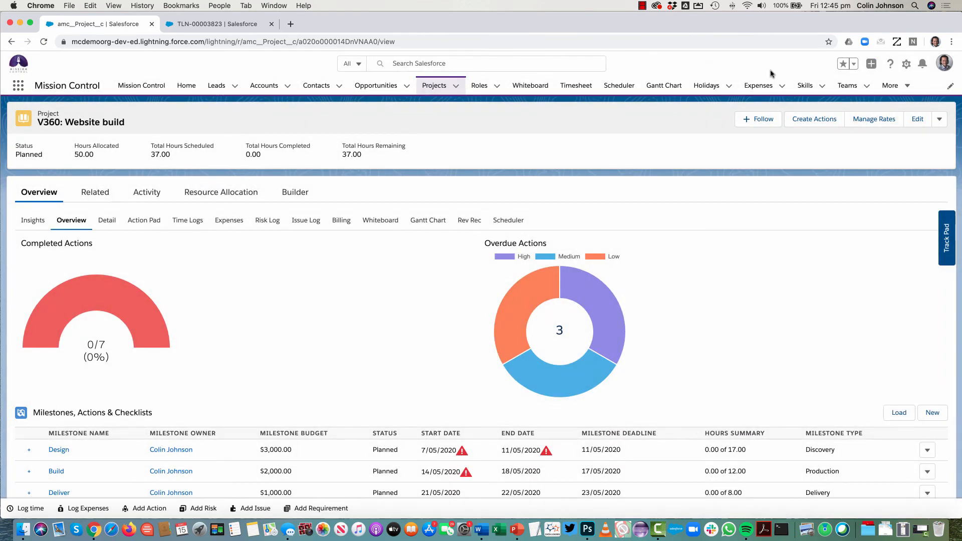
# Open the Expenses Requiring My Approval list view and examine its filters and filter logic
pyautogui.click(782, 87)
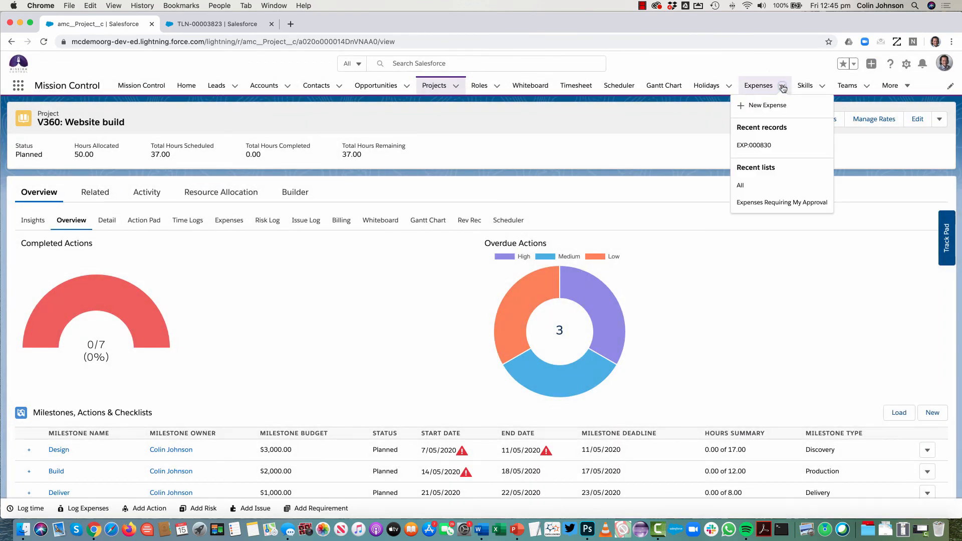
pyautogui.click(758, 203)
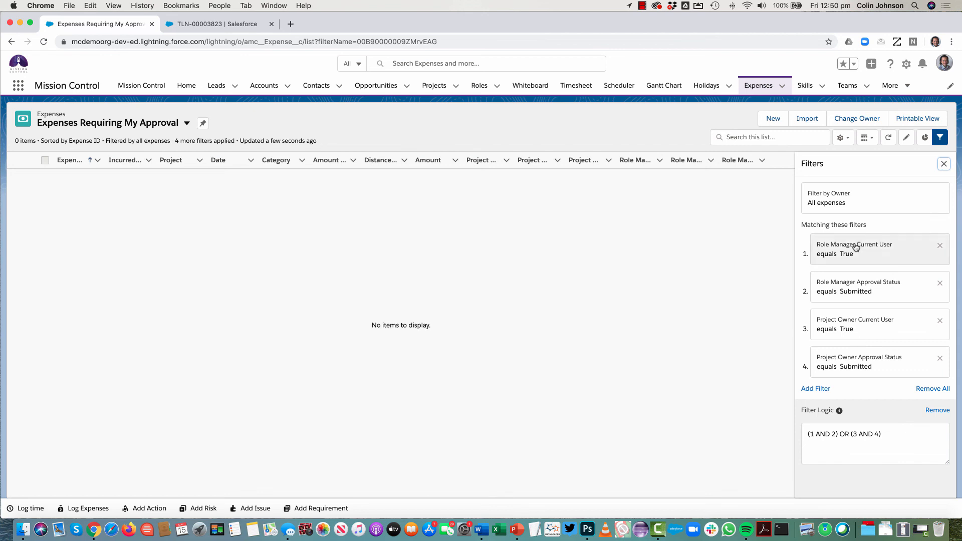
pyautogui.click(532, 210)
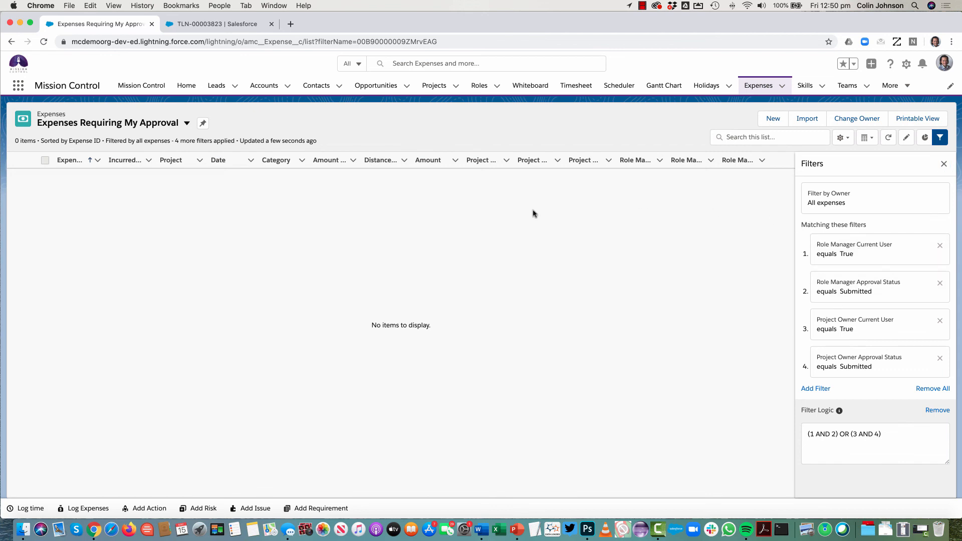